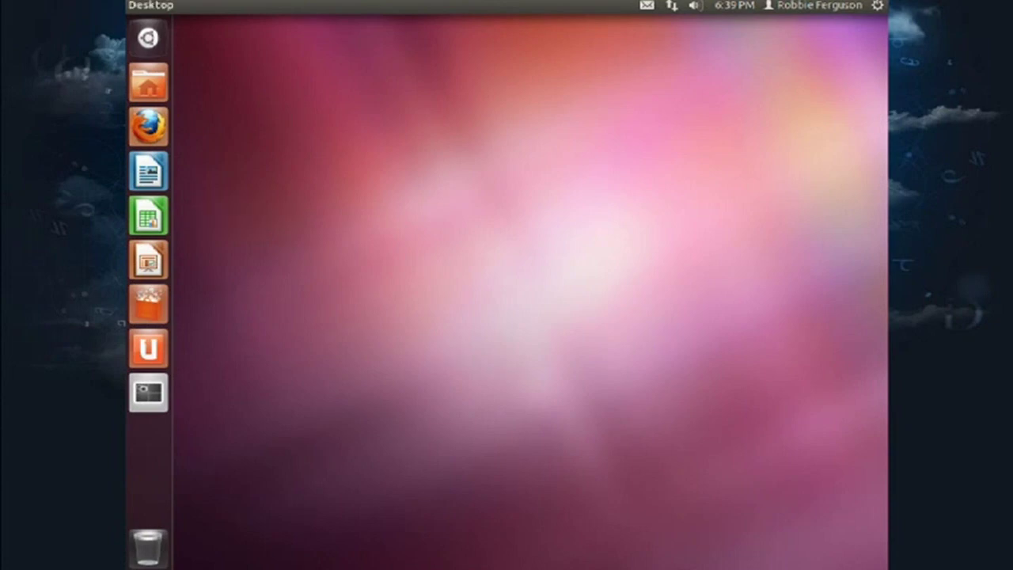
Search the Dash for 'terminal' to launch a Terminal window.
click(147, 37)
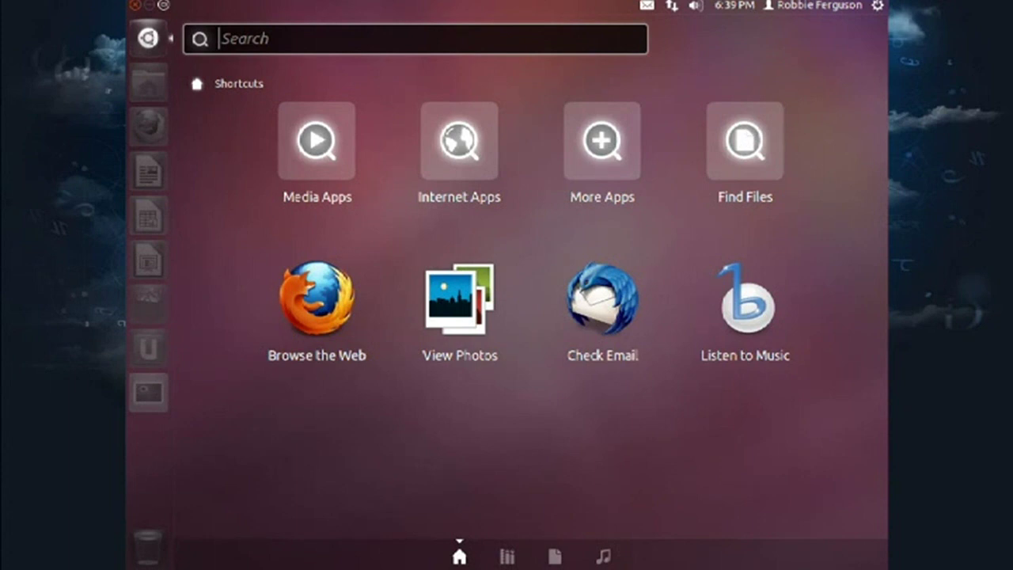
text(terminal)
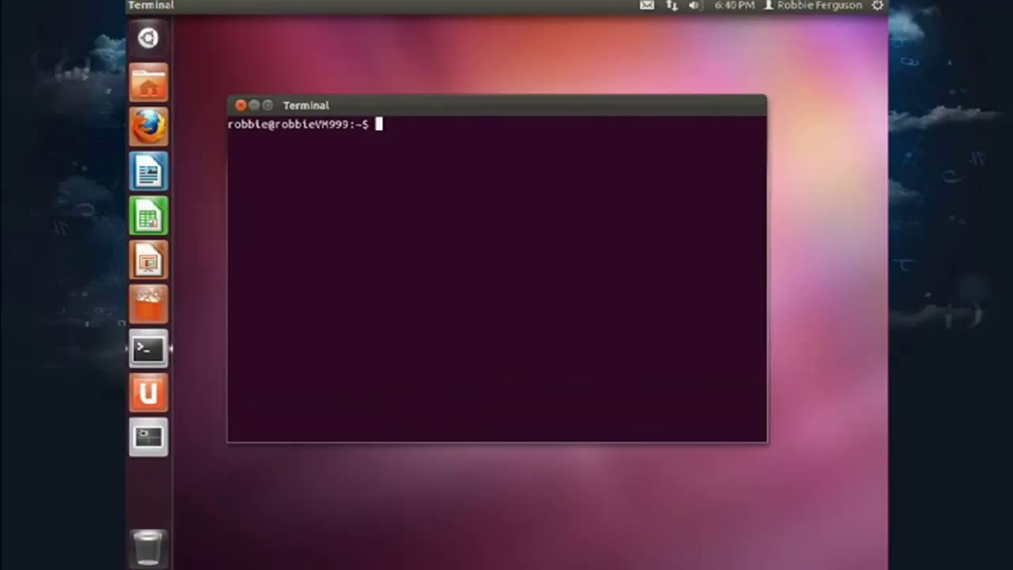
Run 'sudo apt-get update' in Terminal, correcting the mistyped 'apt-gs'.
key(super)
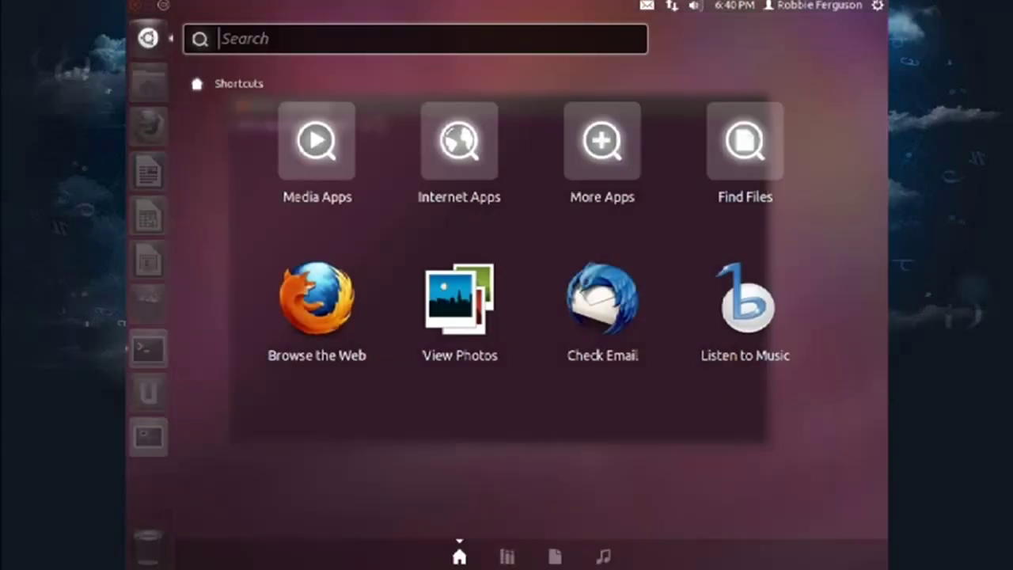
key(super)
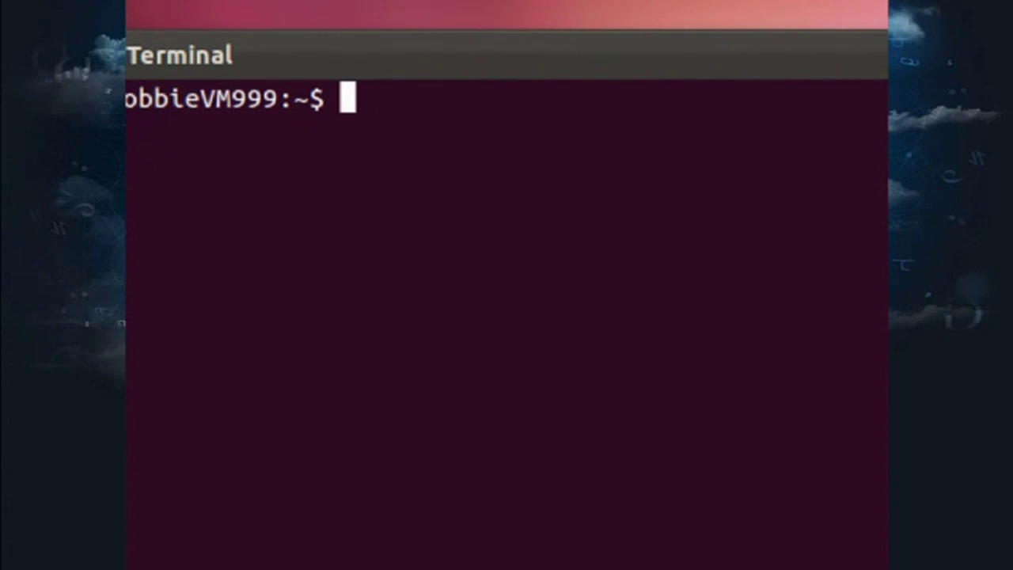
text(sudo apt-gs)
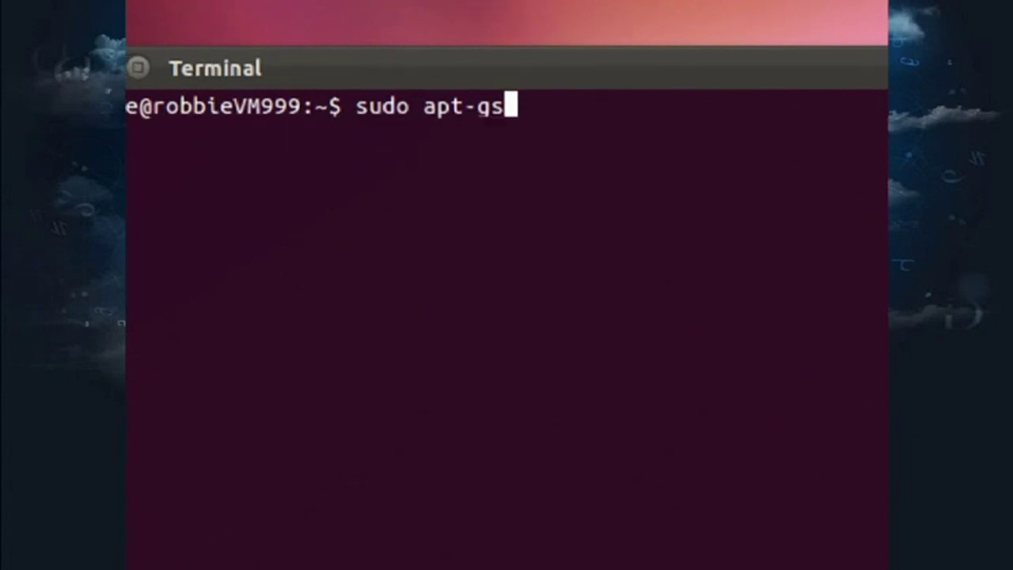
key(BackSpace)
key(BackSpace)
key(BackSpace)
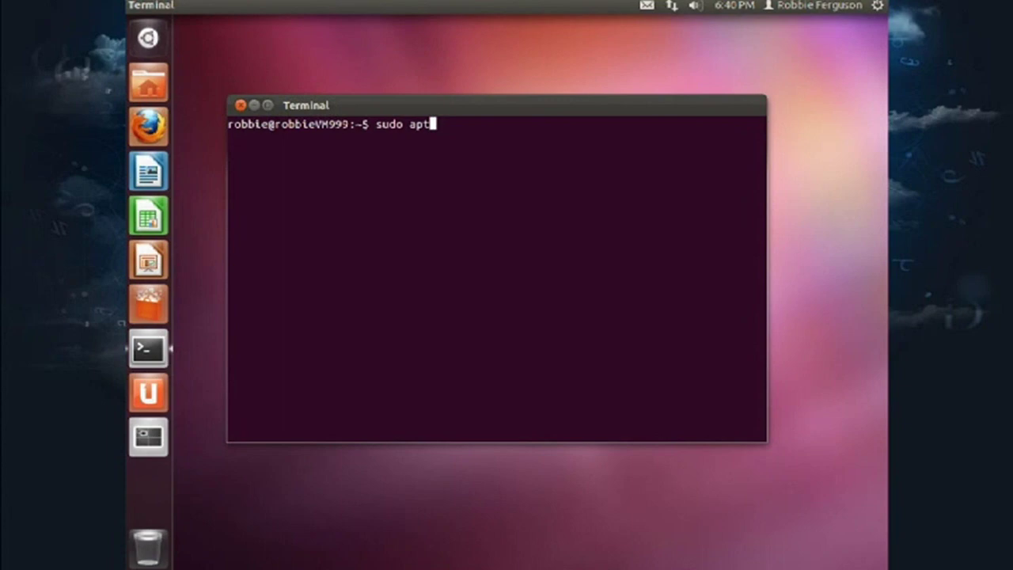
text(-get update)
key(Return)
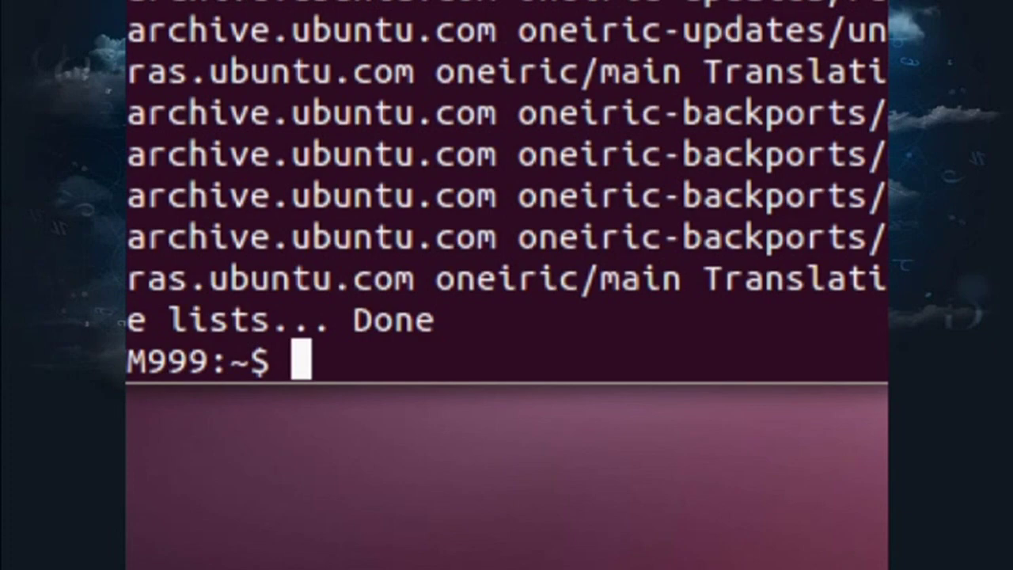
Enter the apt-get install command for the GNOME fallback session at the prompt, not yet run.
text(sudo apt-get install gnome-session-fallback)
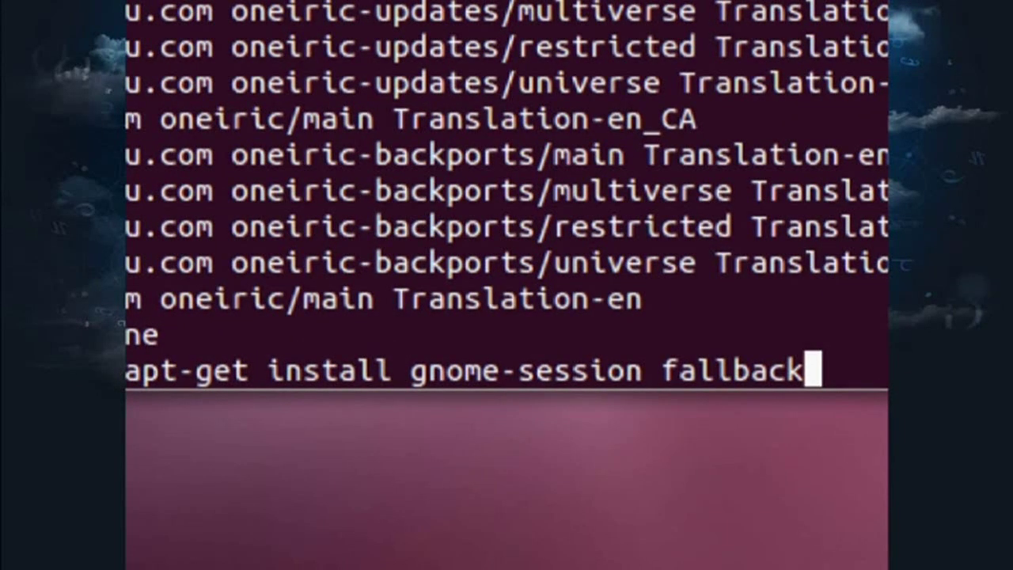
Replace the stray space with '-' to make gnome-session-fallback and run the install.
key(Left)
key(Left)
key(Left)
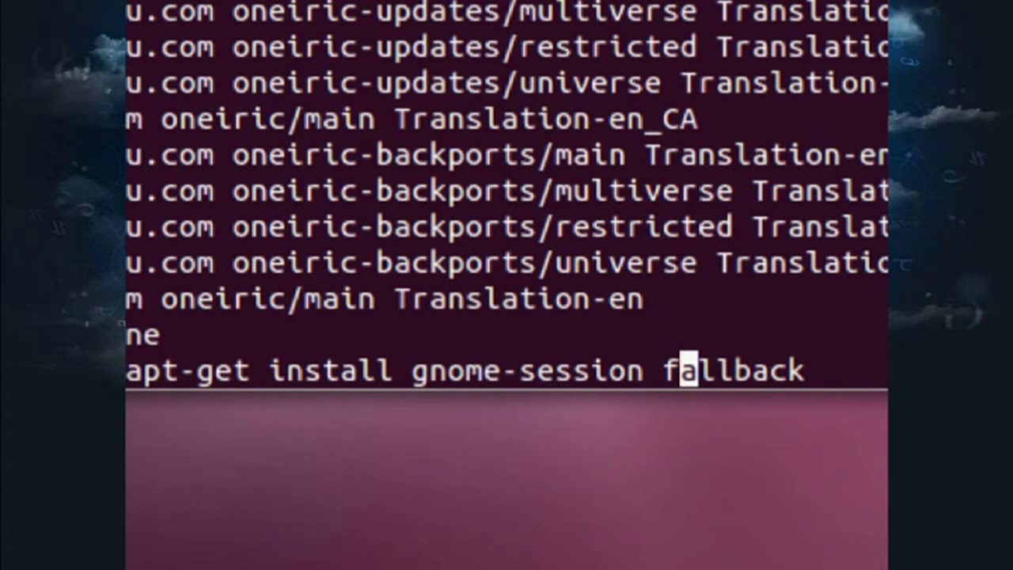
key(Left)
key(BackSpace)
text(-)
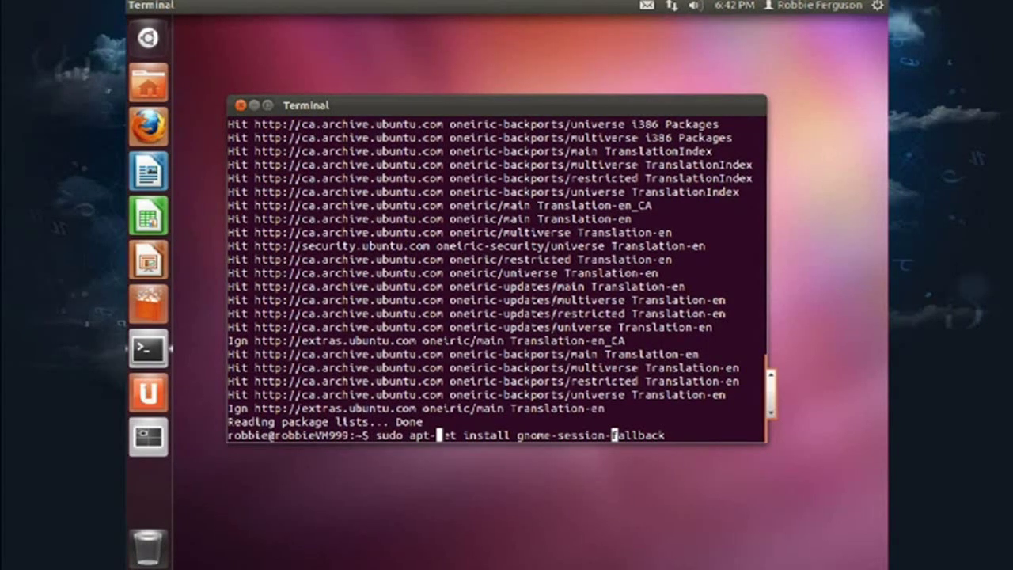
key(Return)
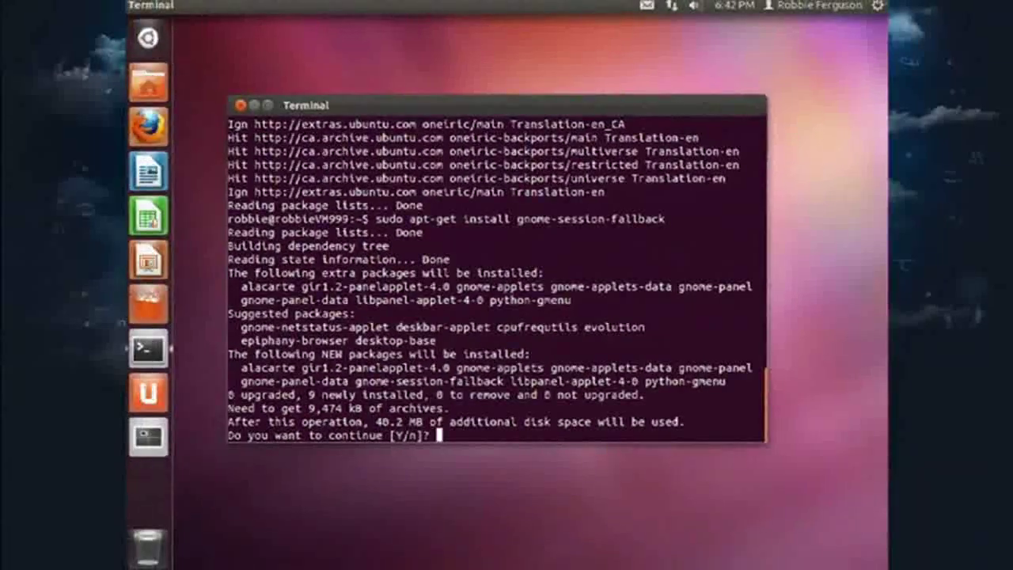
Answer 'y' to install the nine GNOME fallback session packages.
text(y)
key(Return)
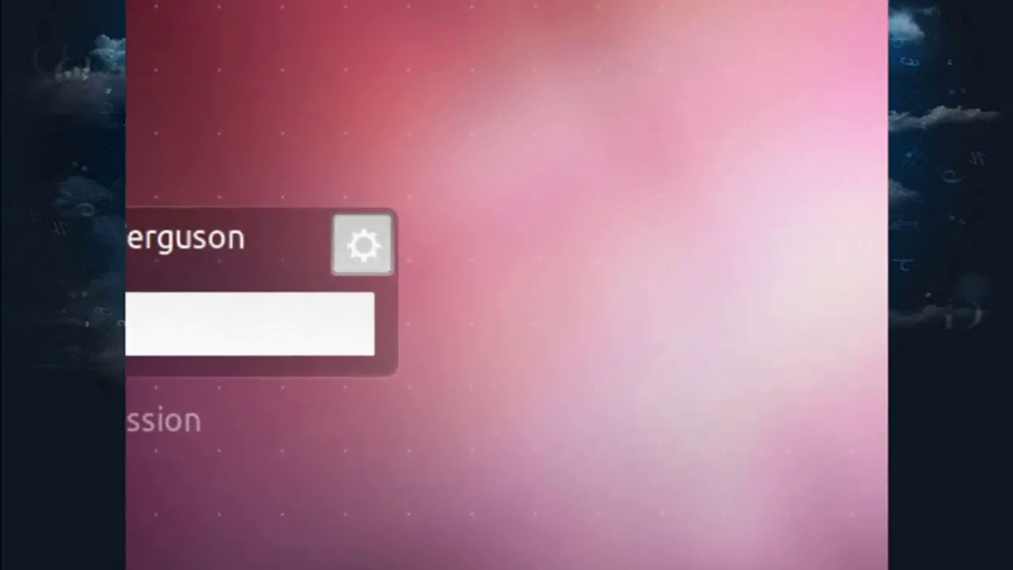
Pick GNOME Classic from the login screen's session list and sign in.
key(Return)
key(Down)
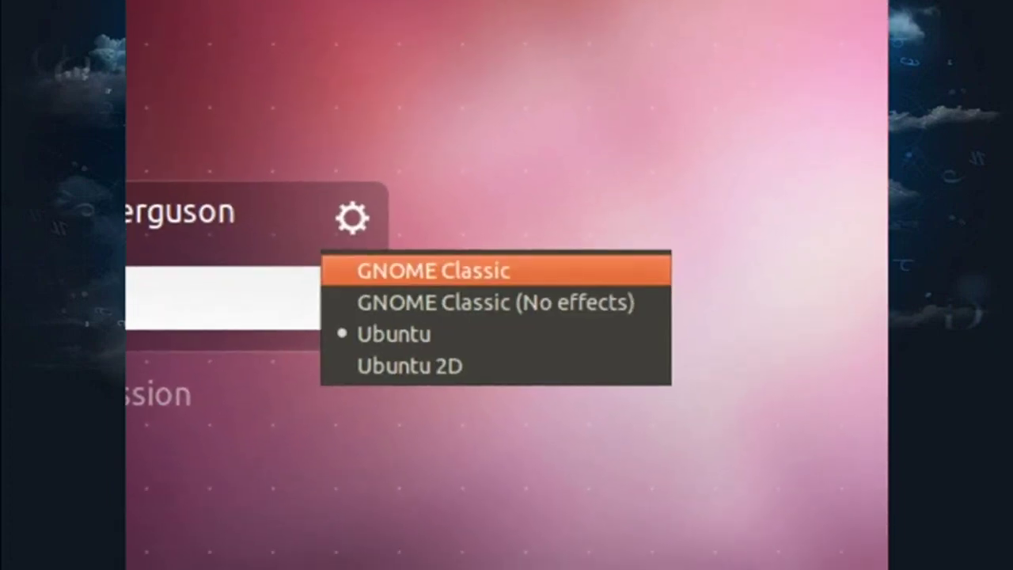
key(Return)
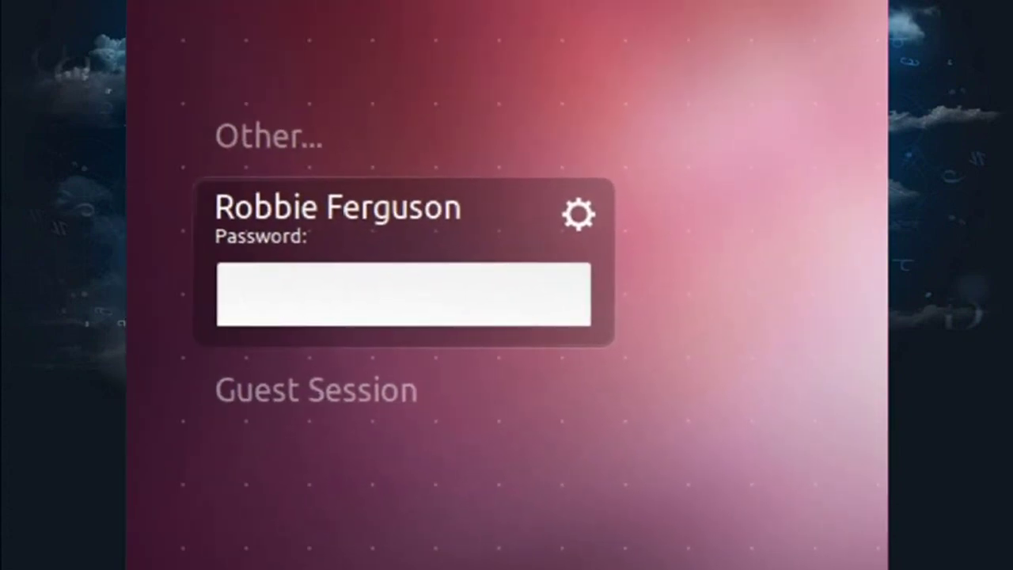
key(Tab)
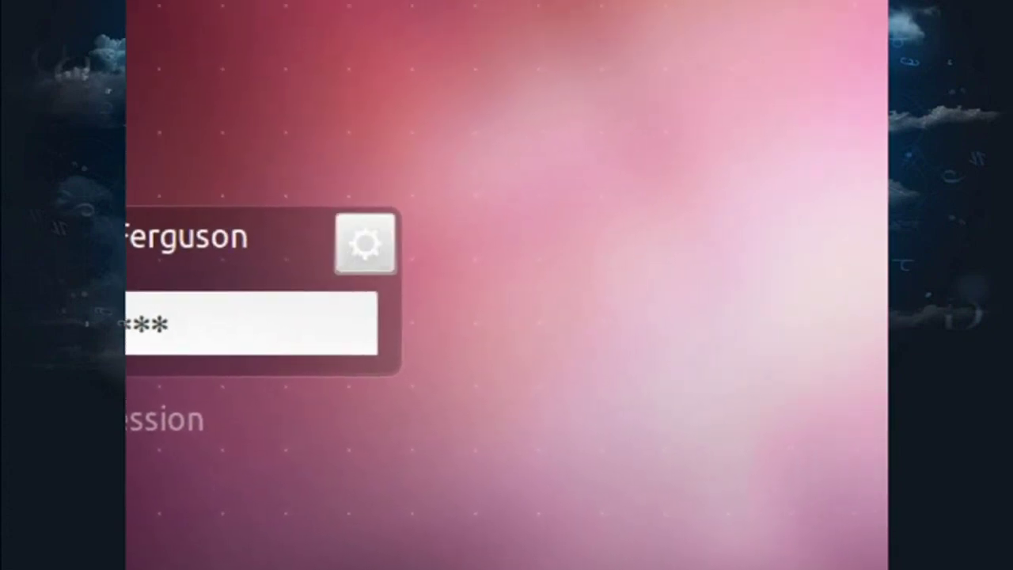
key(Return)
key(Down)
key(Down)
key(Down)
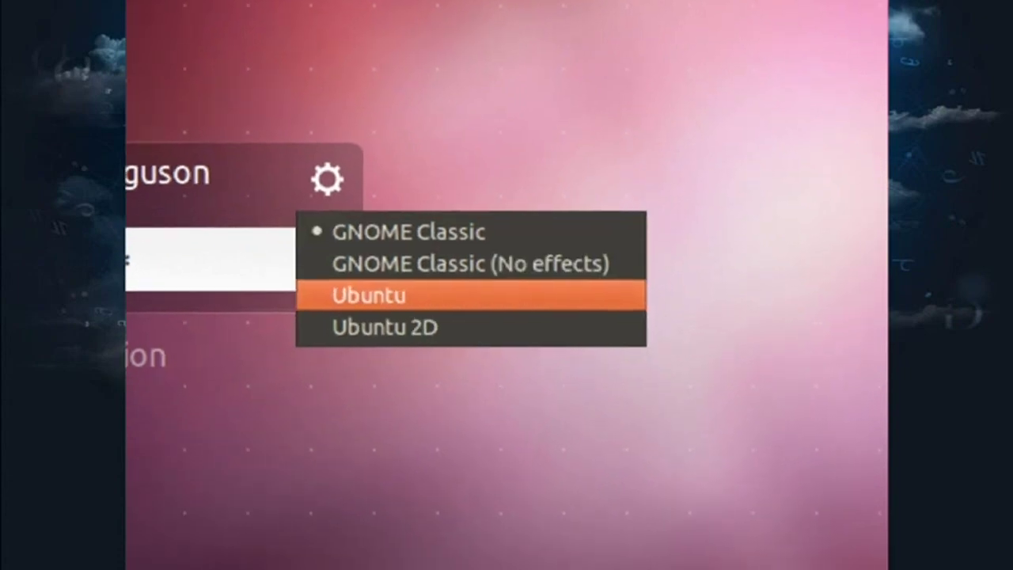
key(Return)
key(Return)
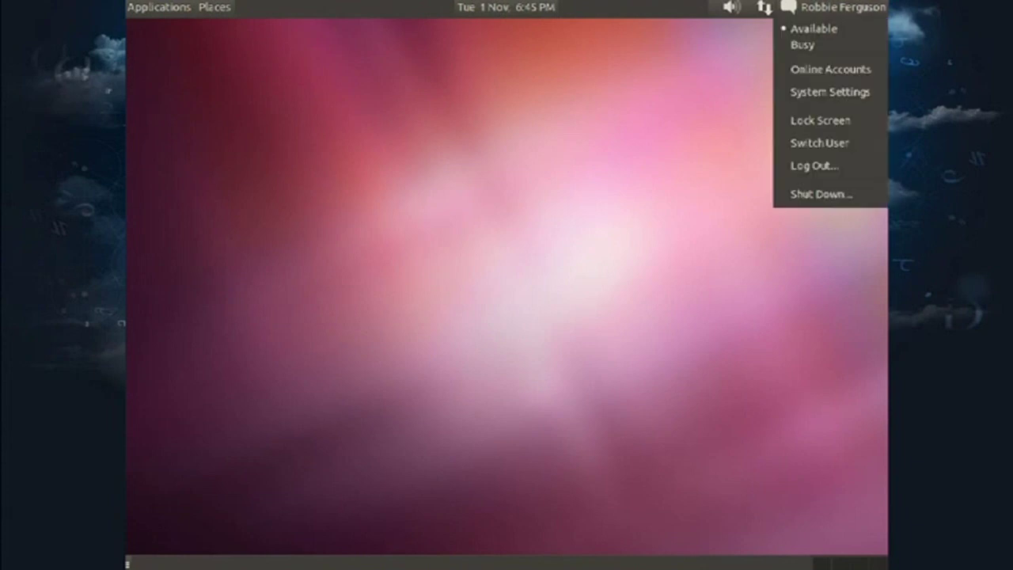
Set the interface theme to Radiance in System Settings' Appearance page.
key(Return)
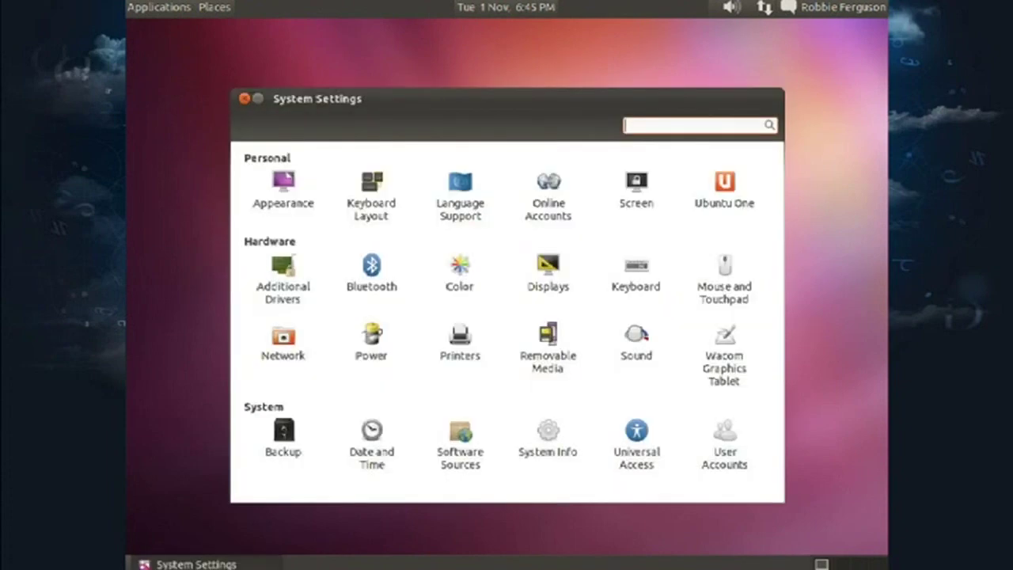
key(Tab)
key(Return)
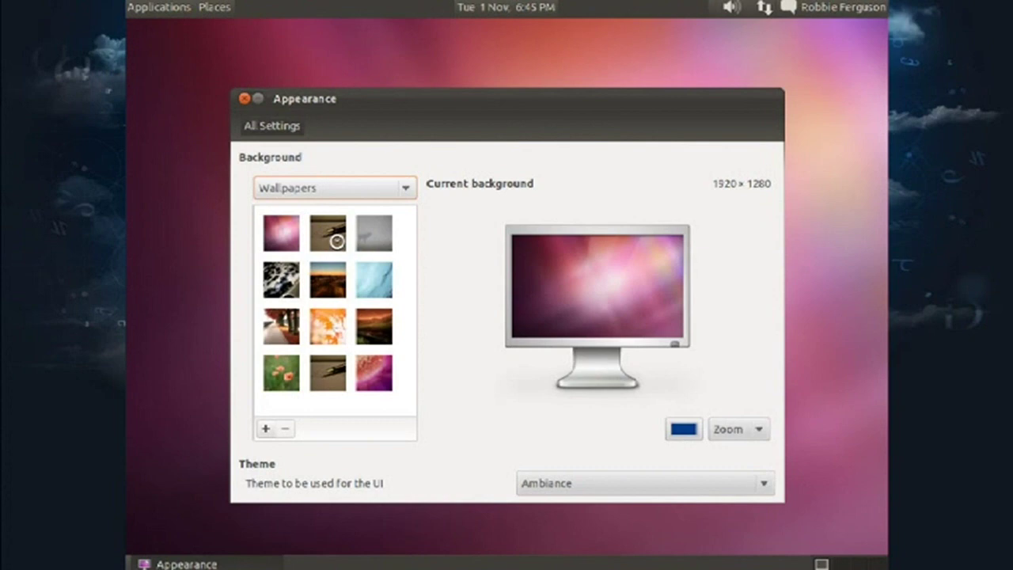
key(space)
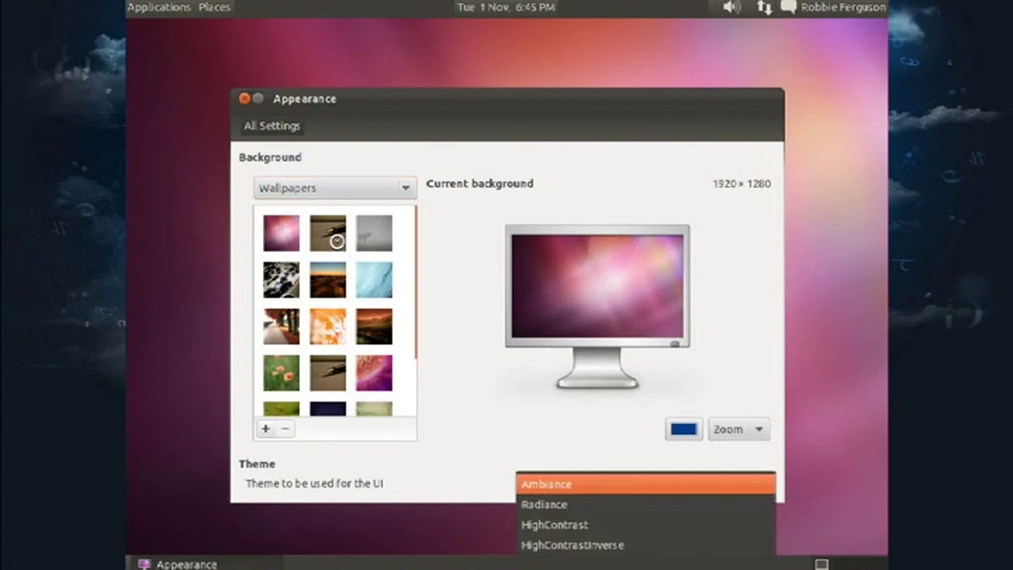
key(Return)
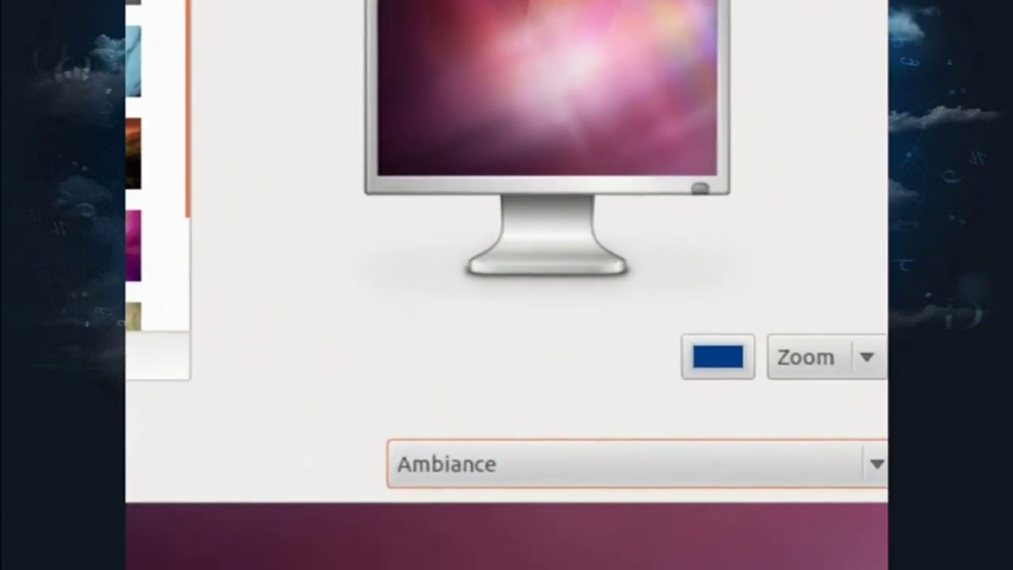
key(space)
key(Down)
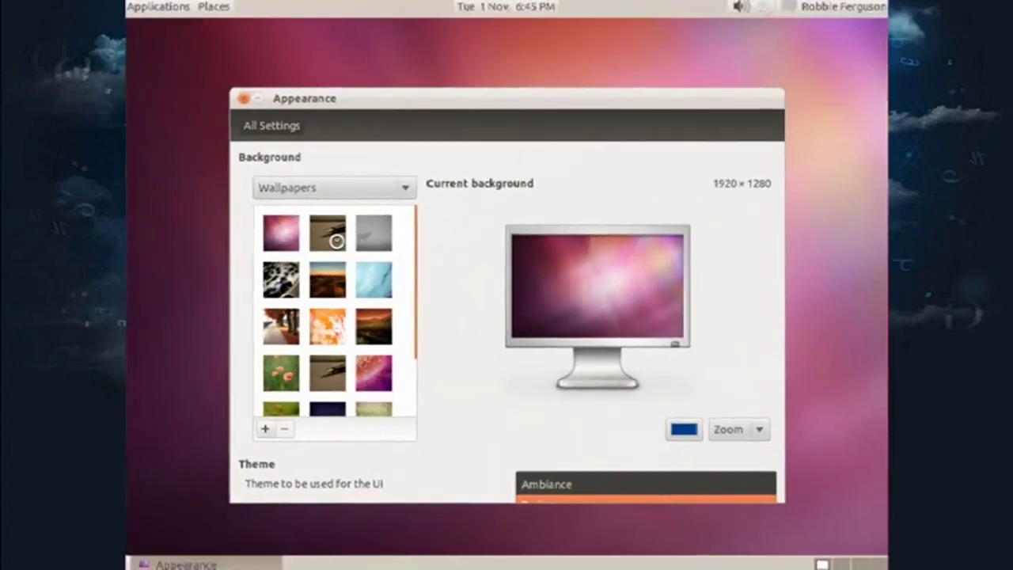
key(Return)
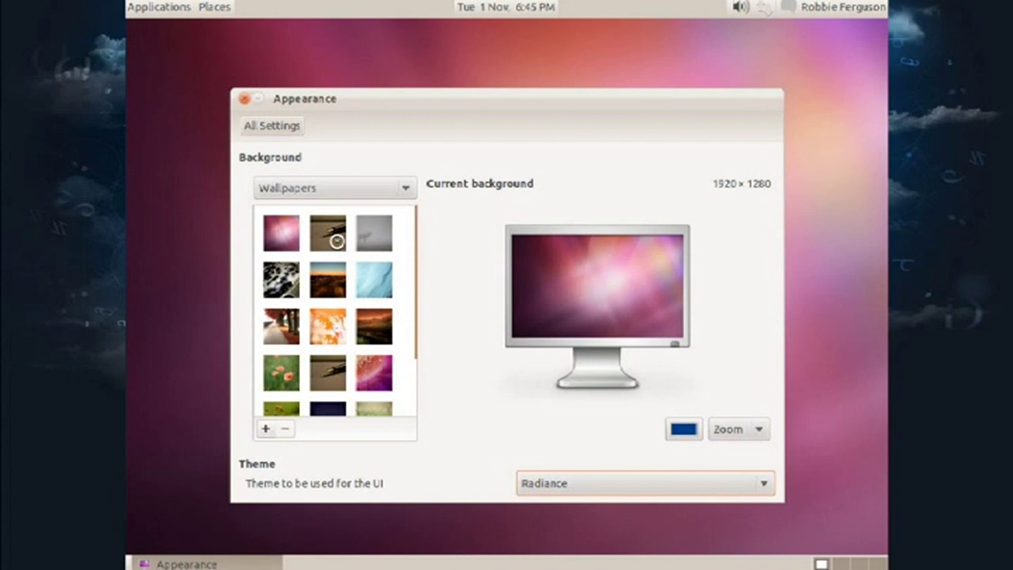
Close Appearance and launch Terminal from Applications > Accessories.
key(alt+F4)
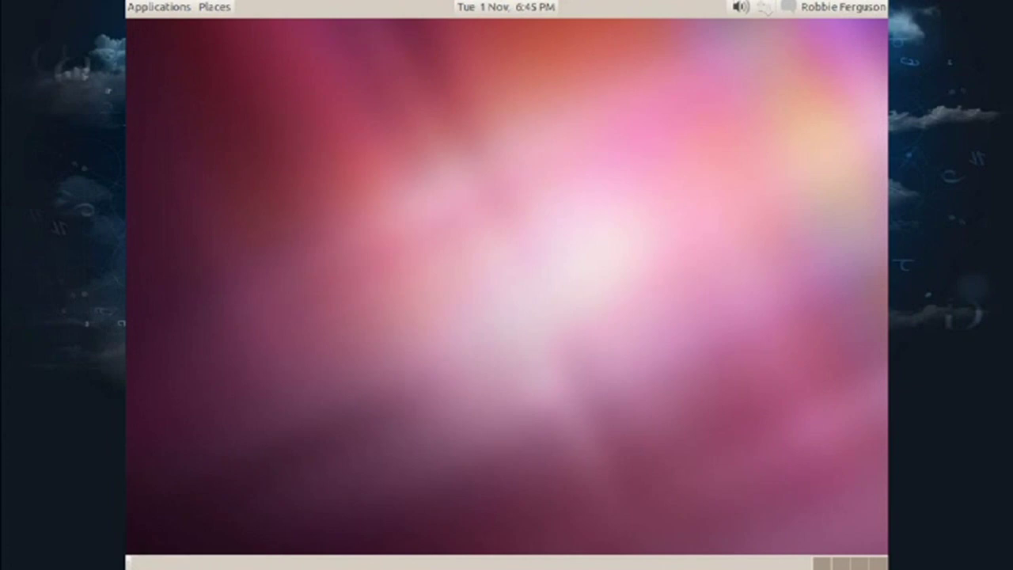
key(alt+F1)
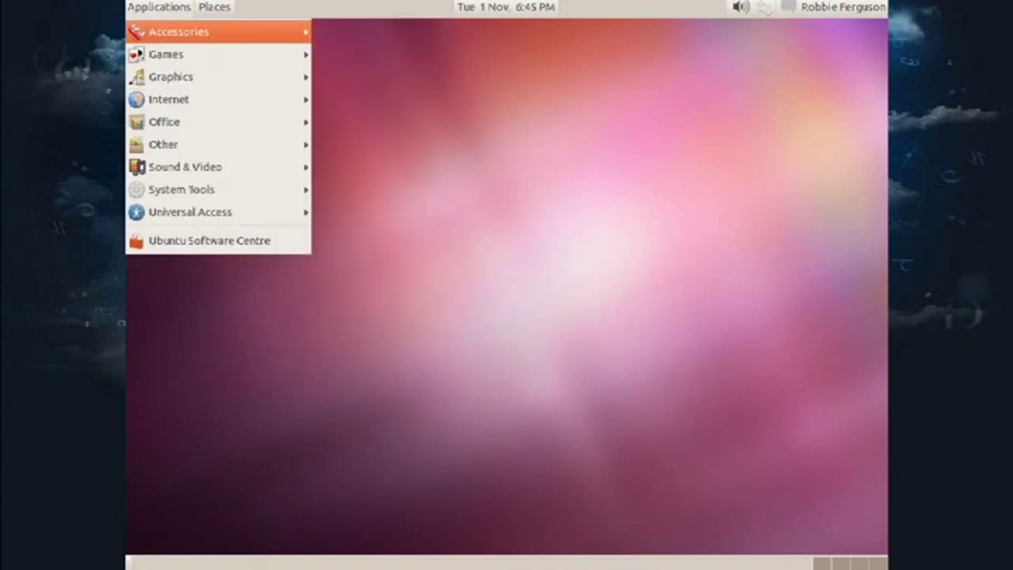
key(Right)
key(Down)
key(Down)
key(Down)
key(Down)
key(Down)
key(Return)
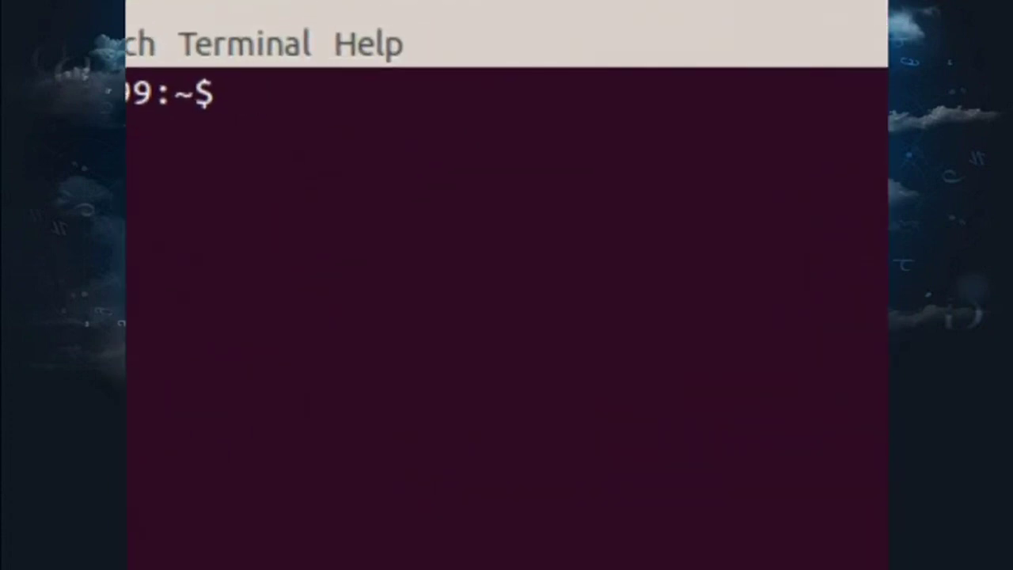
Run 'sudo apt-get install human-theme gconf-editor' in Terminal.
text(sudo apt-get install )
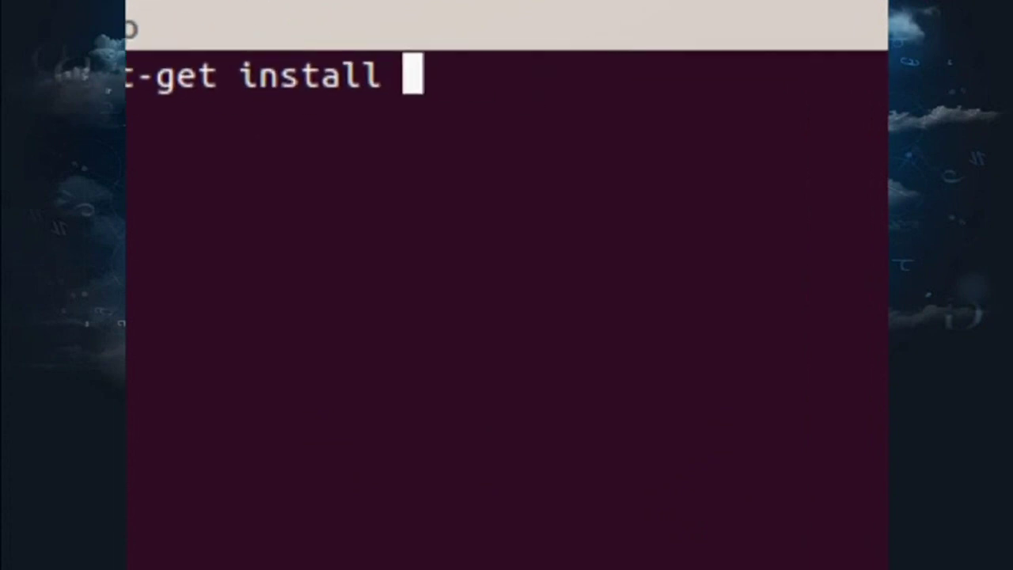
text(human)
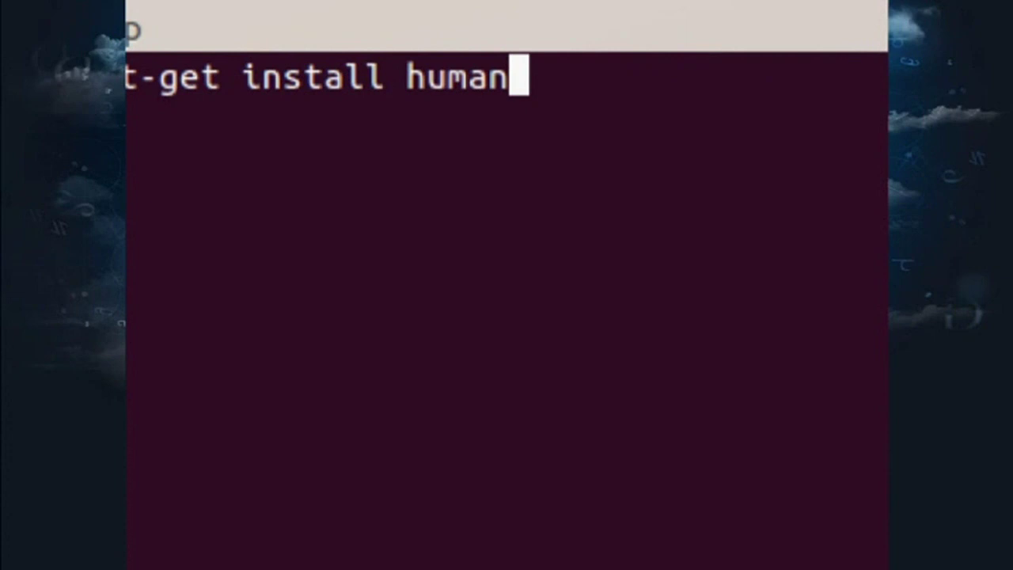
text(-theme)
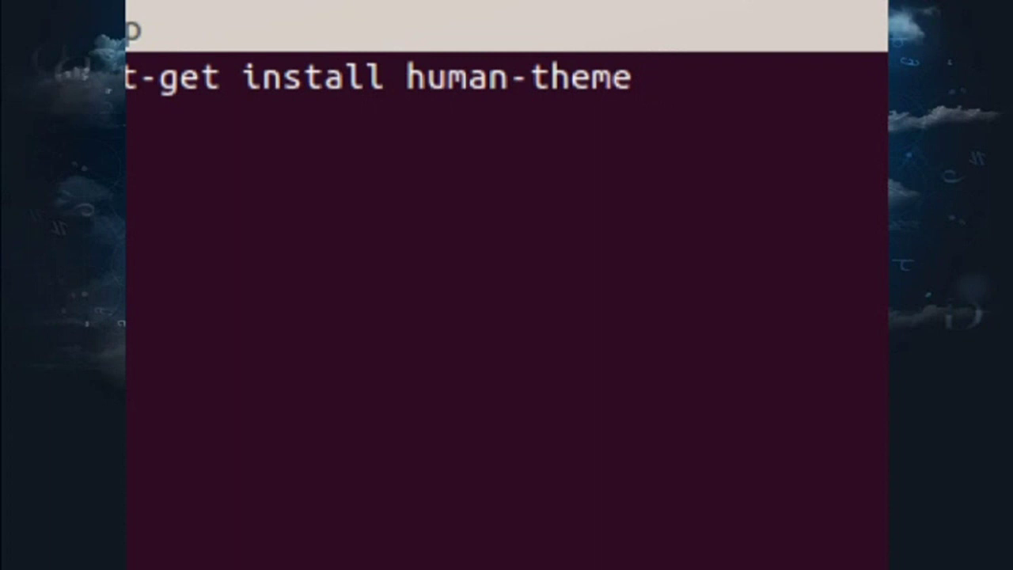
text( gconf-e)
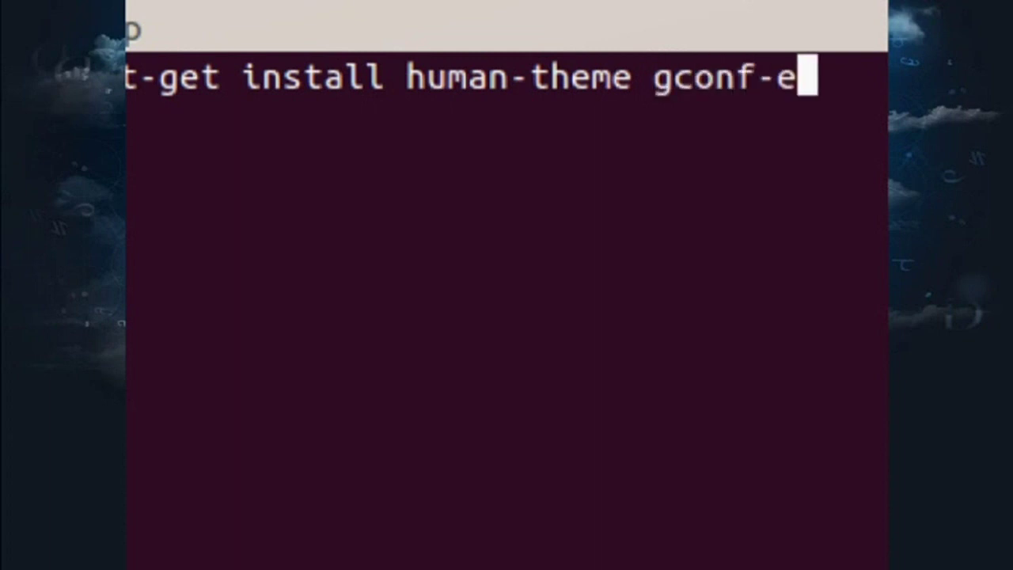
text(ditor)
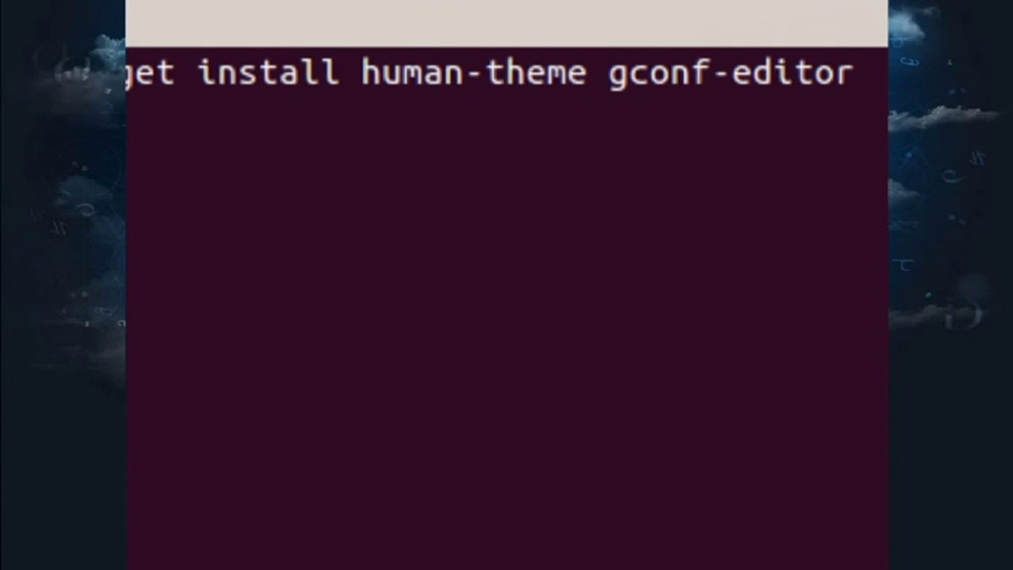
key(Return)
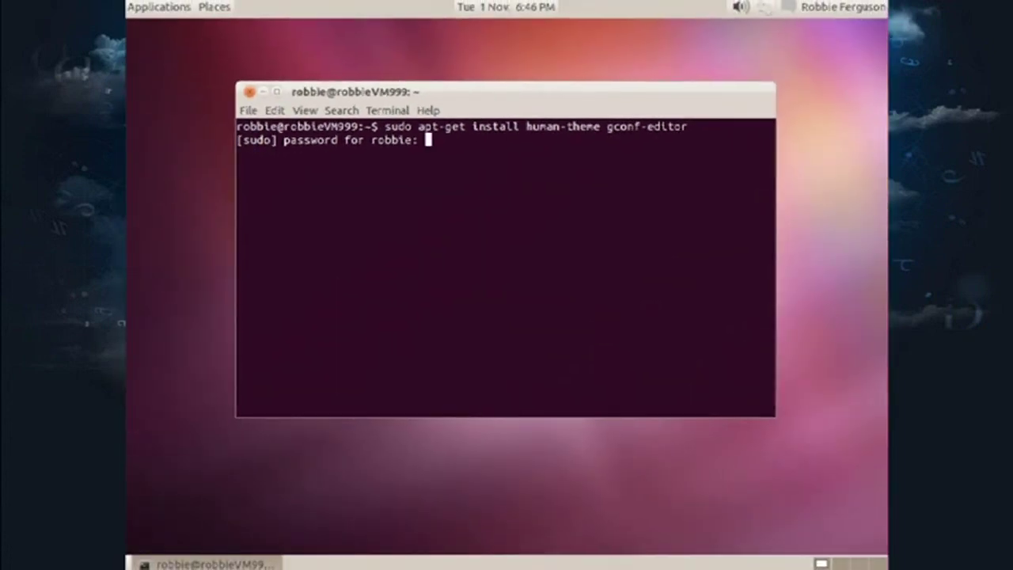
Submit the password, confirm the install, then type 'gconf-editor' at the new prompt.
key(Return)
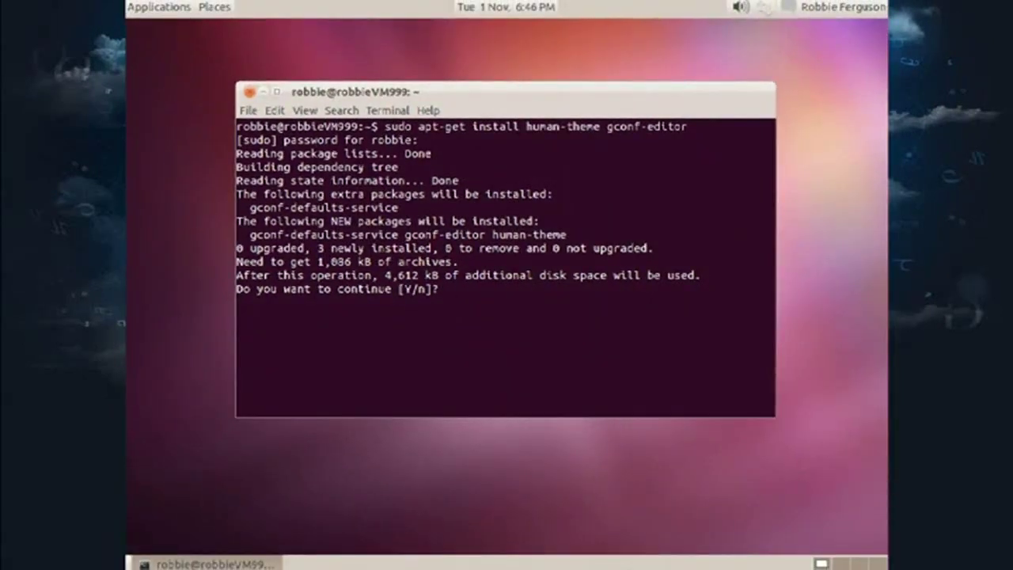
text(y)
key(Return)
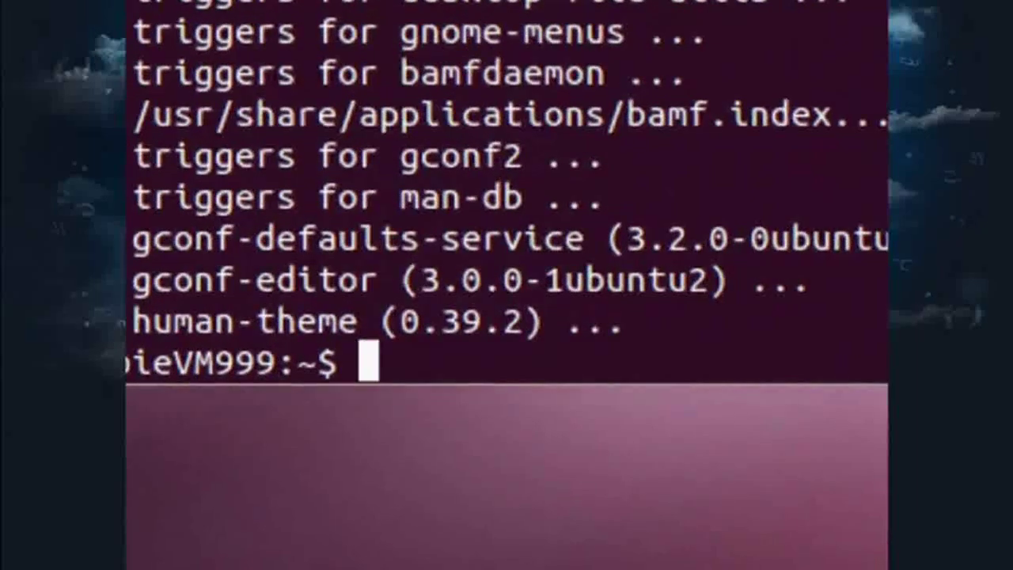
text(gconf-)
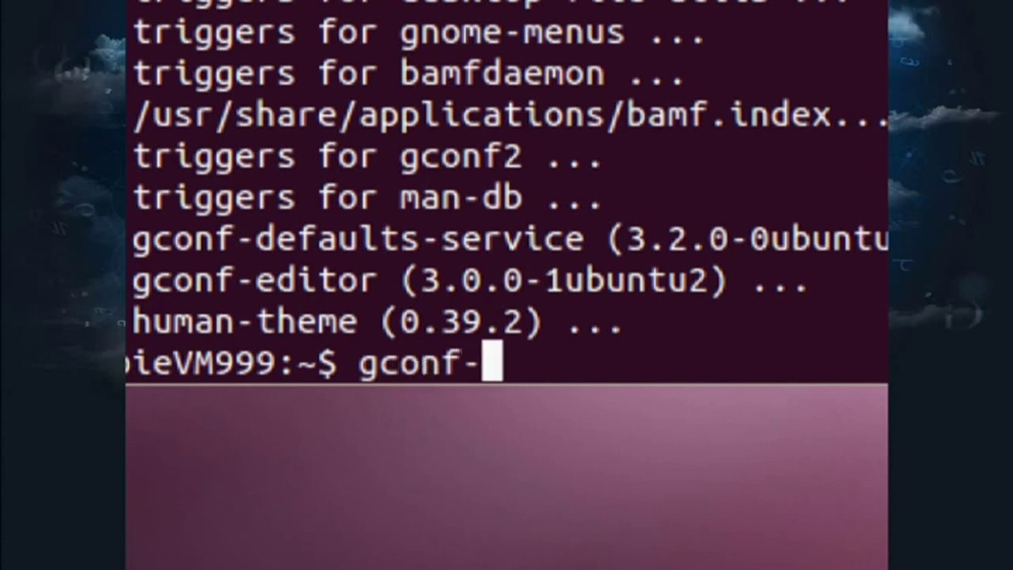
text(editor)
key(Return)
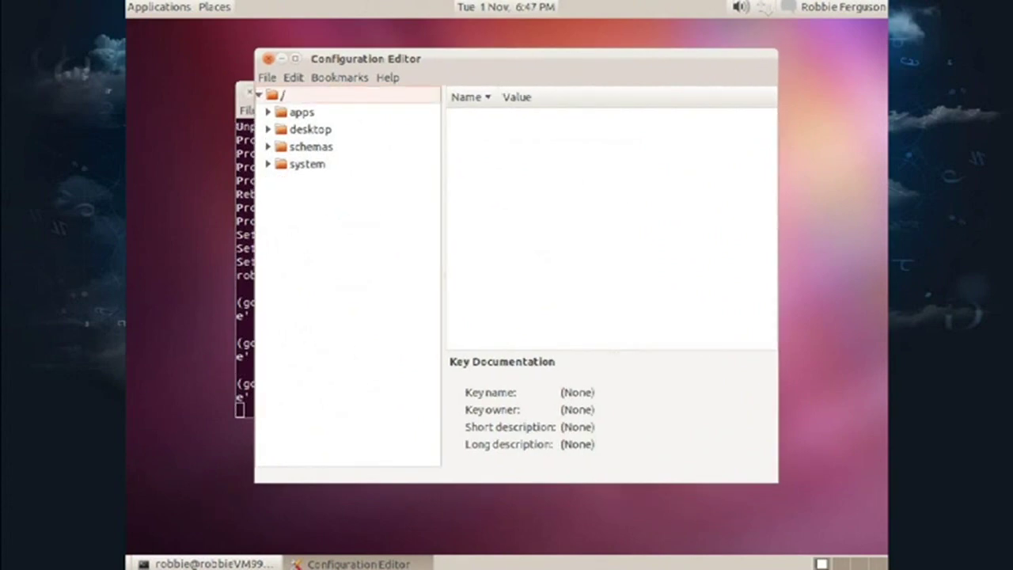
click(267, 112)
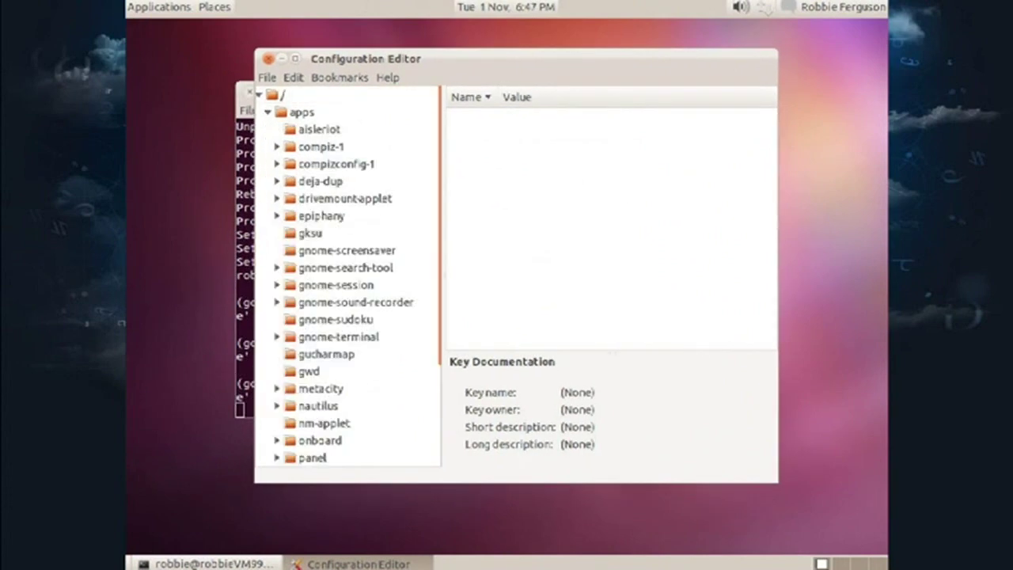
scroll(346, 277, down, 3)
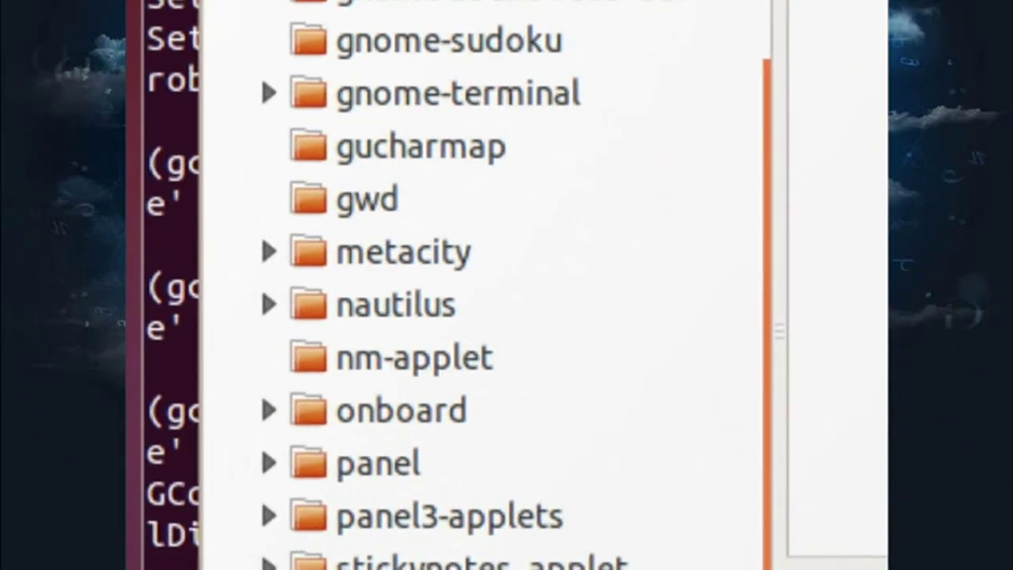
click(412, 247)
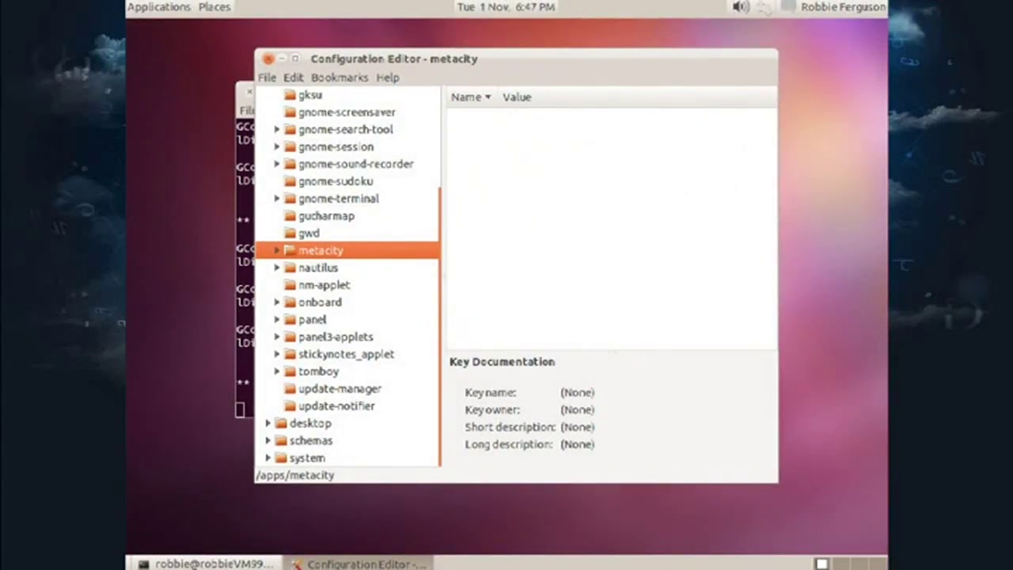
key(Down)
key(Up)
mouse_move(395, 59)
mouse_down()
mouse_move(830, 58)
mouse_move(266, 53)
mouse_move(400, 58)
mouse_up()
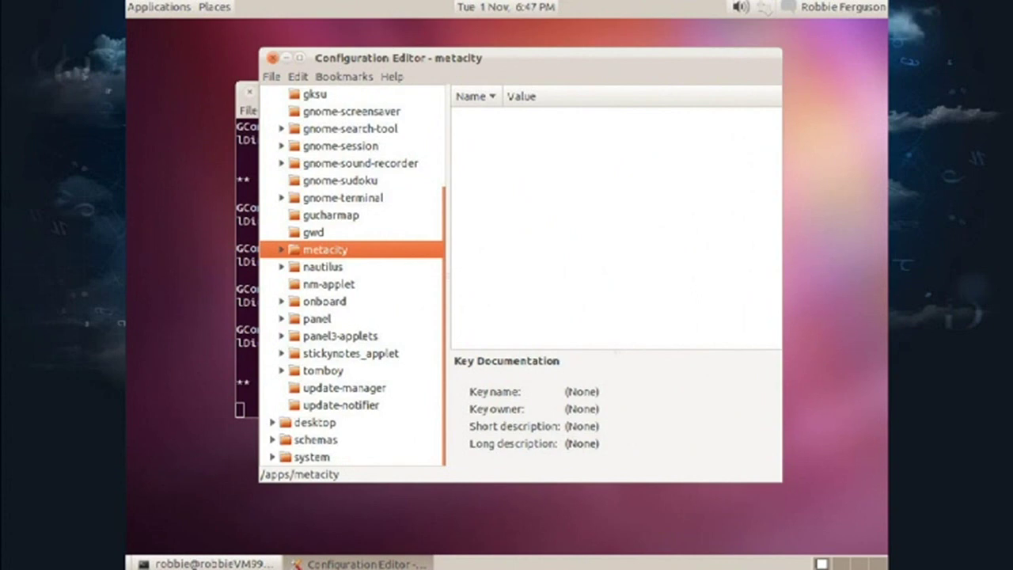
mouse_move(356, 58)
mouse_down()
mouse_move(436, 43)
mouse_move(633, 44)
mouse_move(443, 55)
mouse_up()
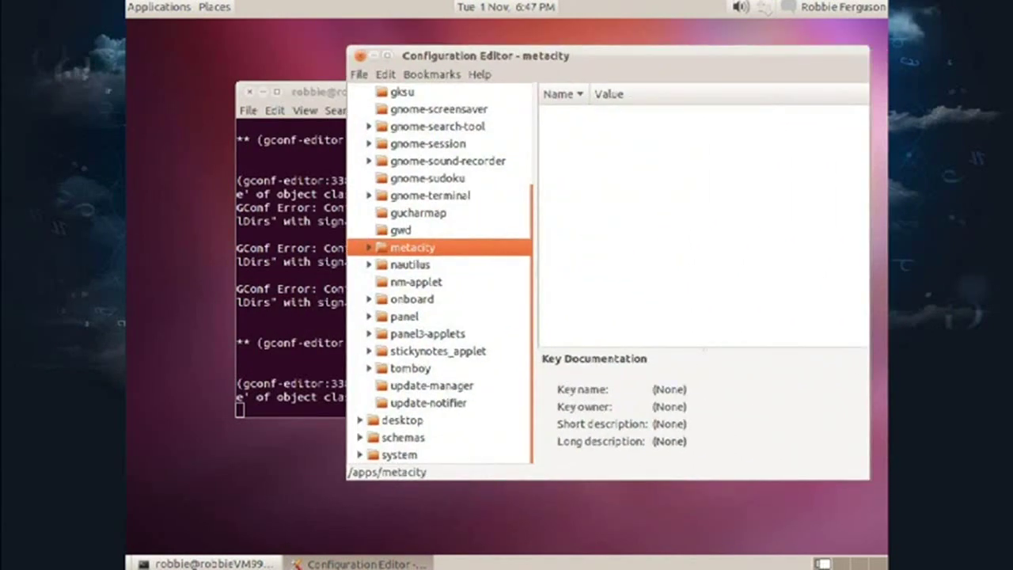
click(360, 56)
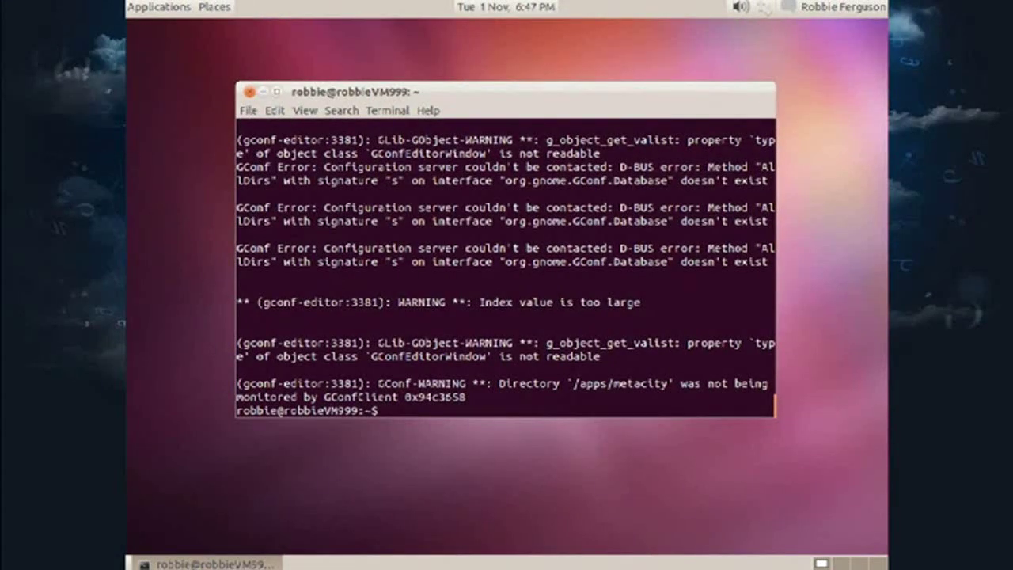
Log out from the top-right session menu and log back in choosing GNOME Classic.
click(838, 7)
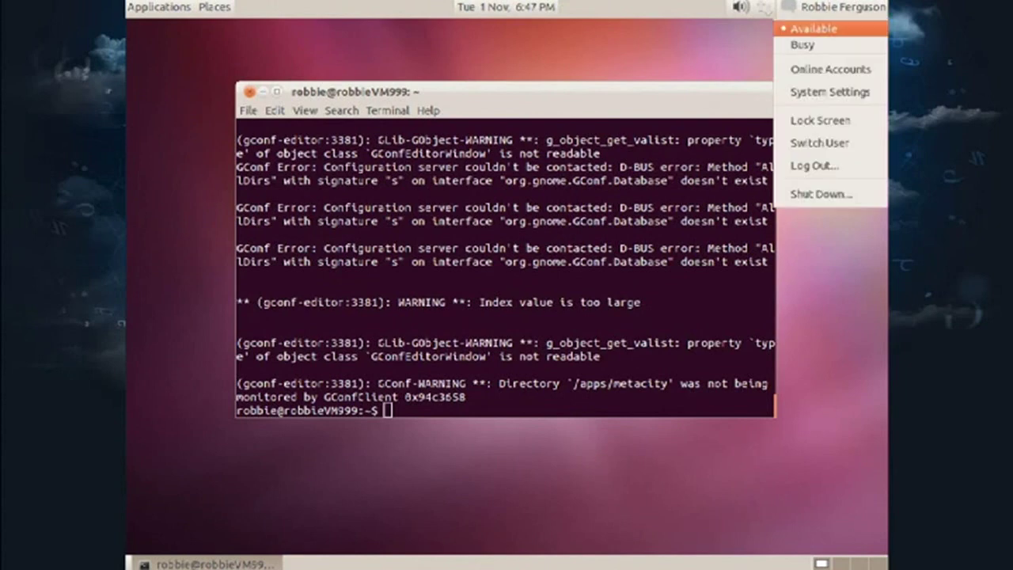
click(814, 165)
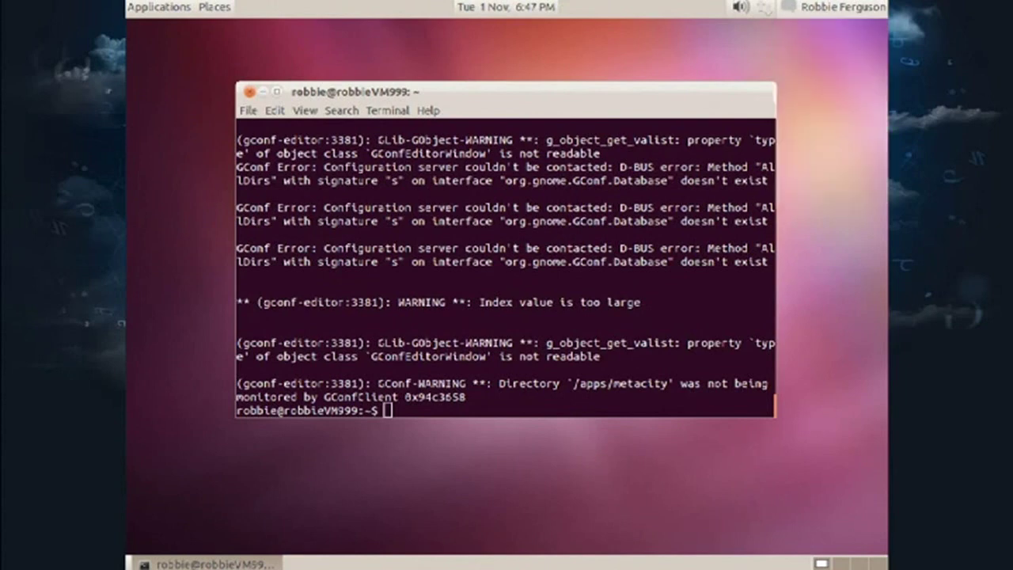
key(Return)
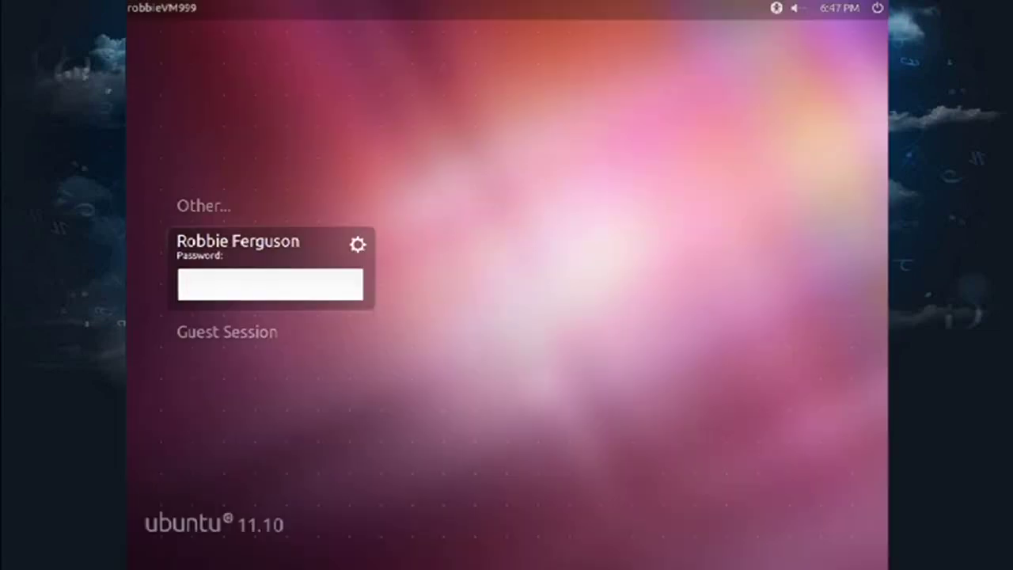
click(357, 245)
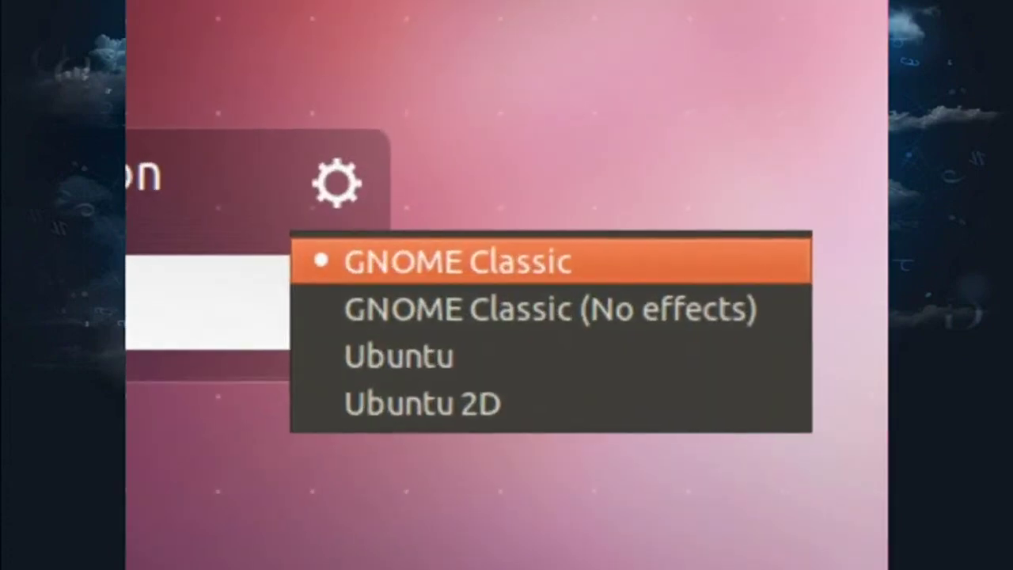
key(Return)
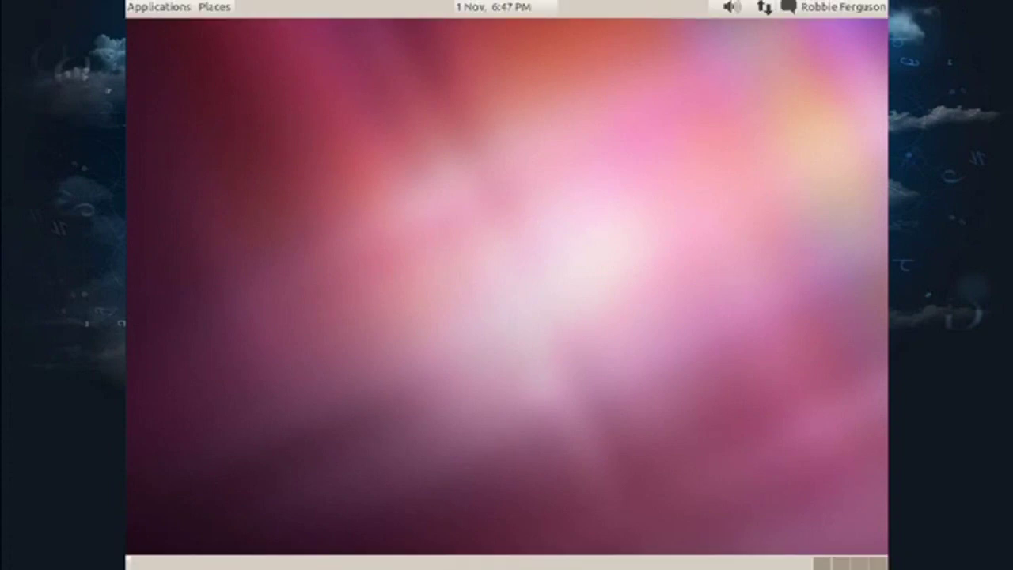
key(alt+F1)
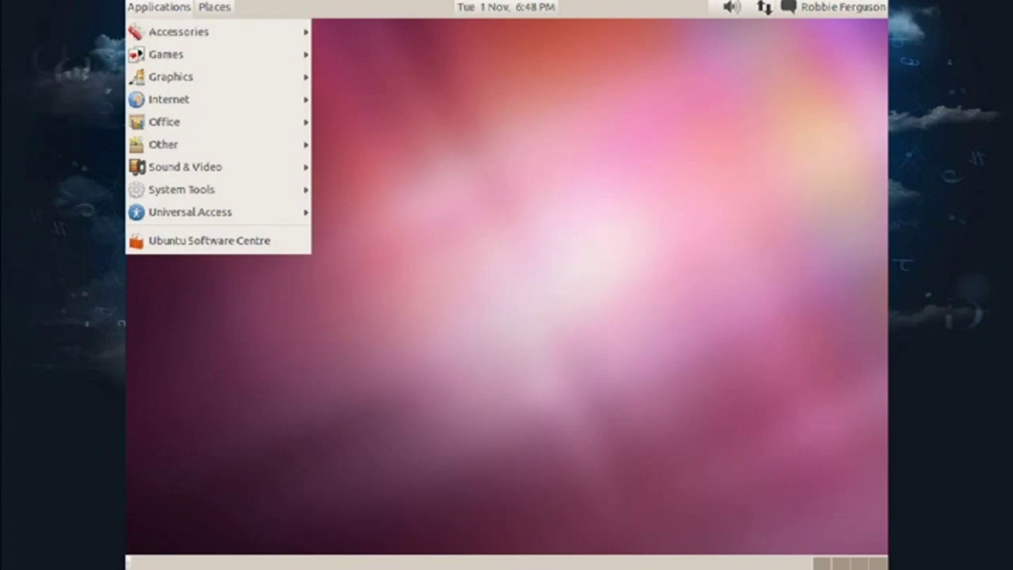
Launch Configuration Editor from System Tools and expand apps down to the metacity folder.
key(Escape)
key(alt+F1)
key(Down)
key(Down)
key(Down)
key(Down)
key(Down)
key(Down)
key(Right)
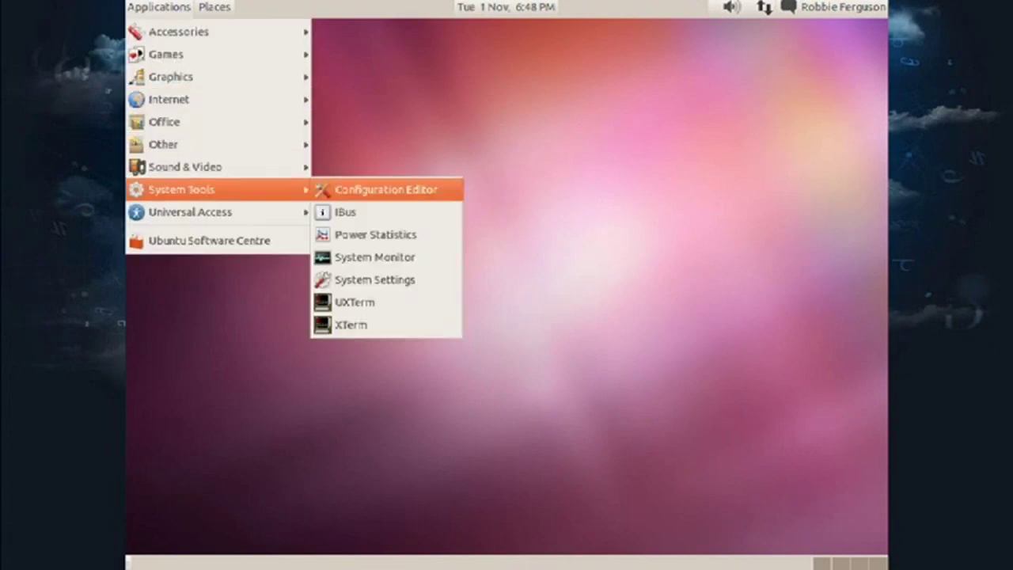
key(Return)
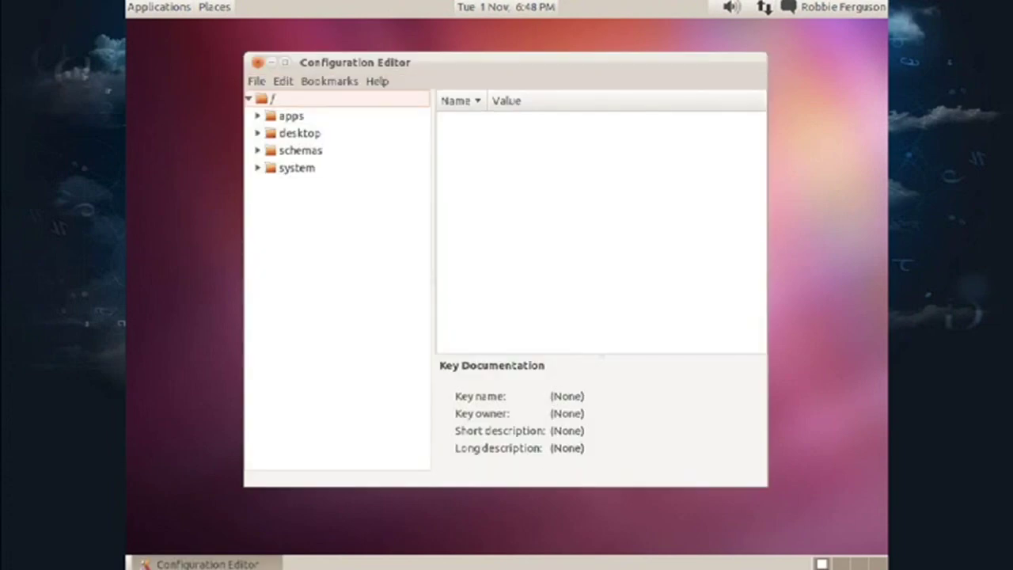
key(Down)
key(Right)
scroll(336, 281, down, 5)
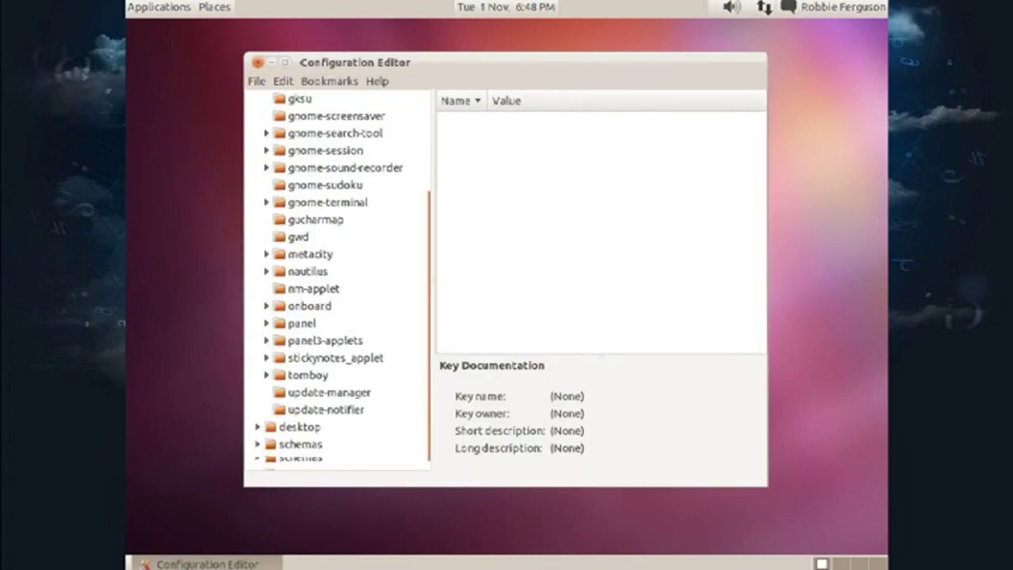
click(266, 254)
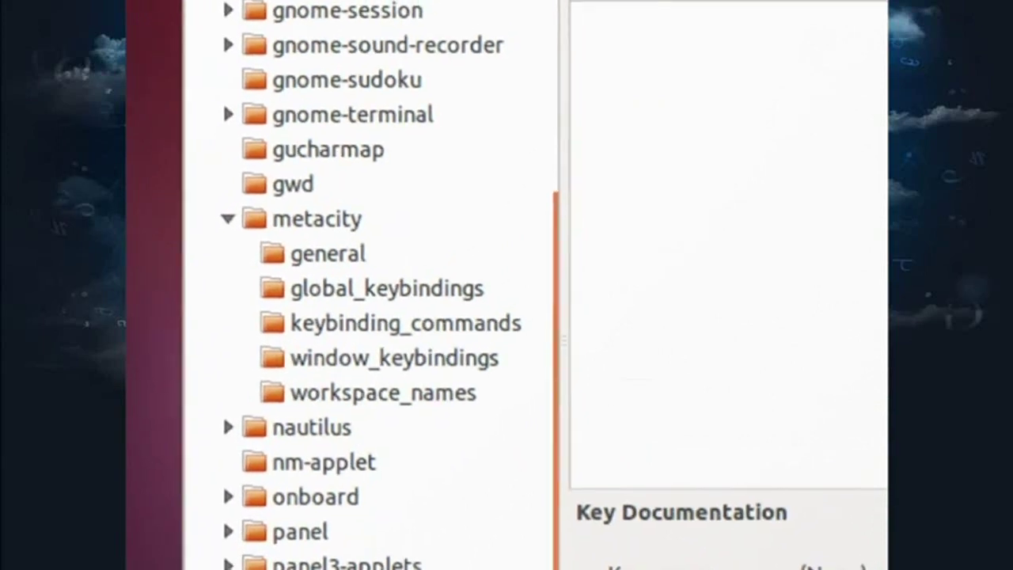
Change /apps/metacity/general/theme from Radiance to Human.
click(327, 254)
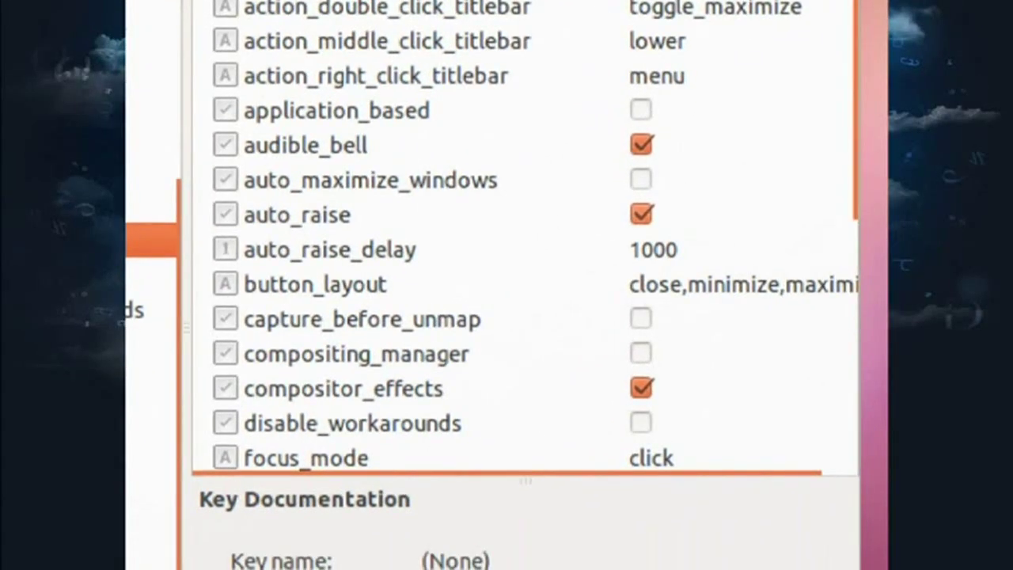
scroll(522, 237, down, 1)
scroll(522, 238, down, 4)
scroll(522, 237, down, 1)
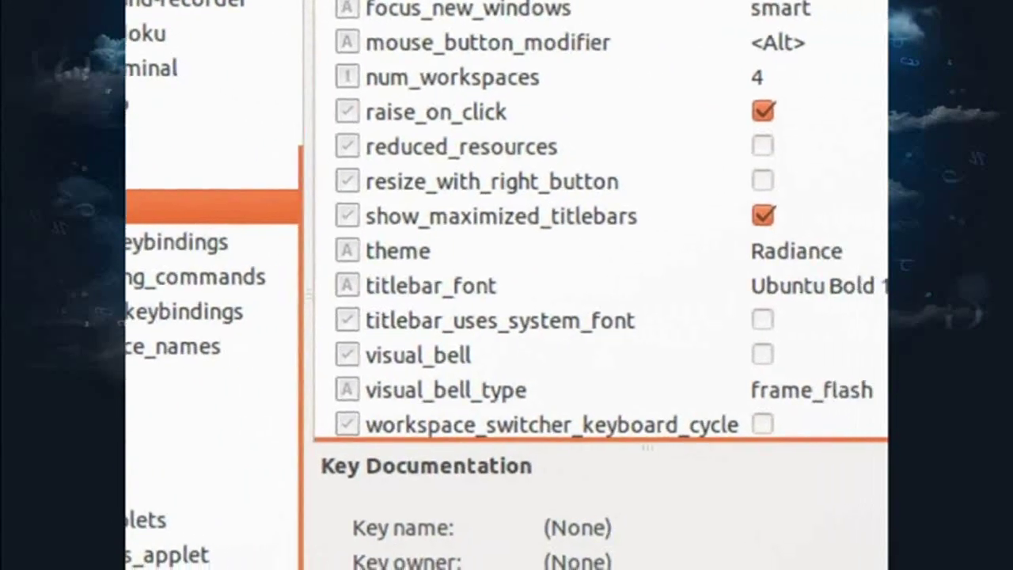
click(478, 257)
key(Return)
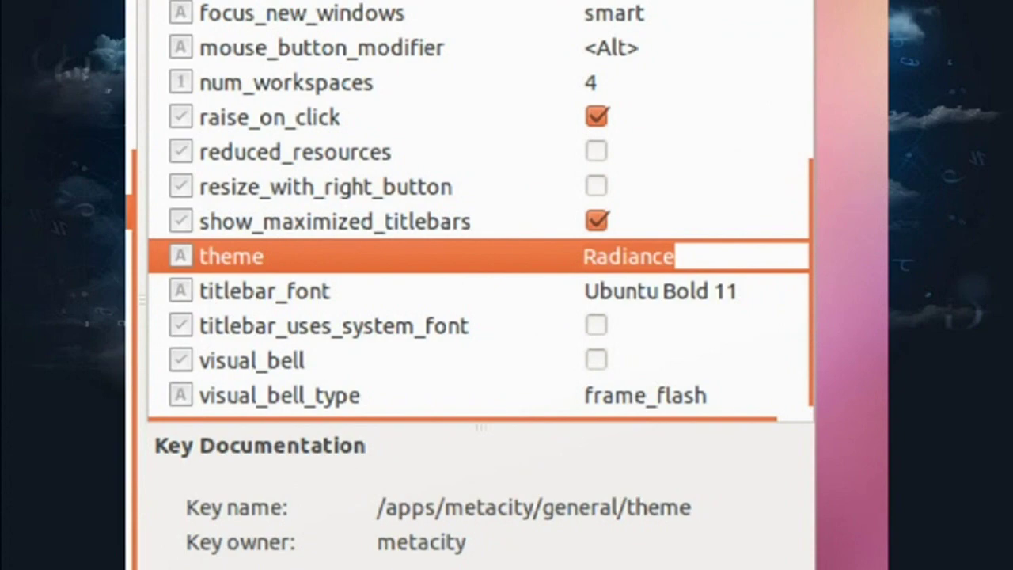
text(Human)
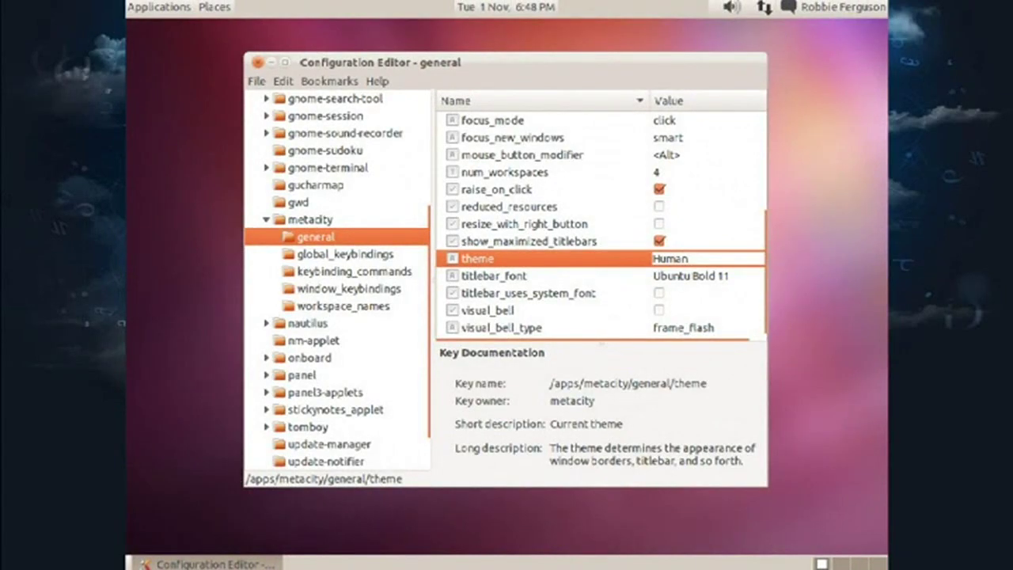
key(Return)
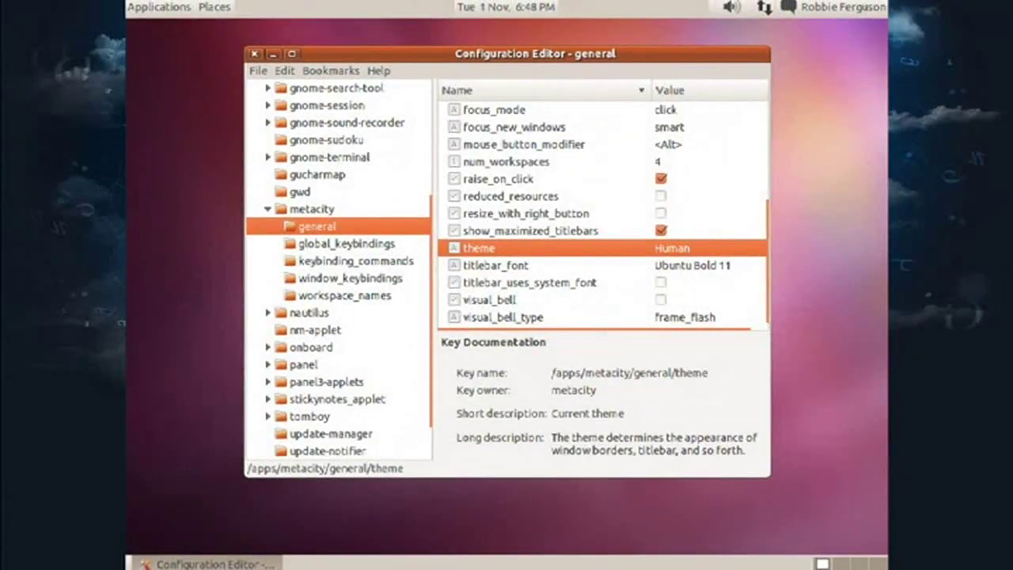
scroll(601, 213, up, 2)
Edit the button_layout value and delete 'close' from the start of the button list.
scroll(601, 213, up, 2)
scroll(601, 214, up, 1)
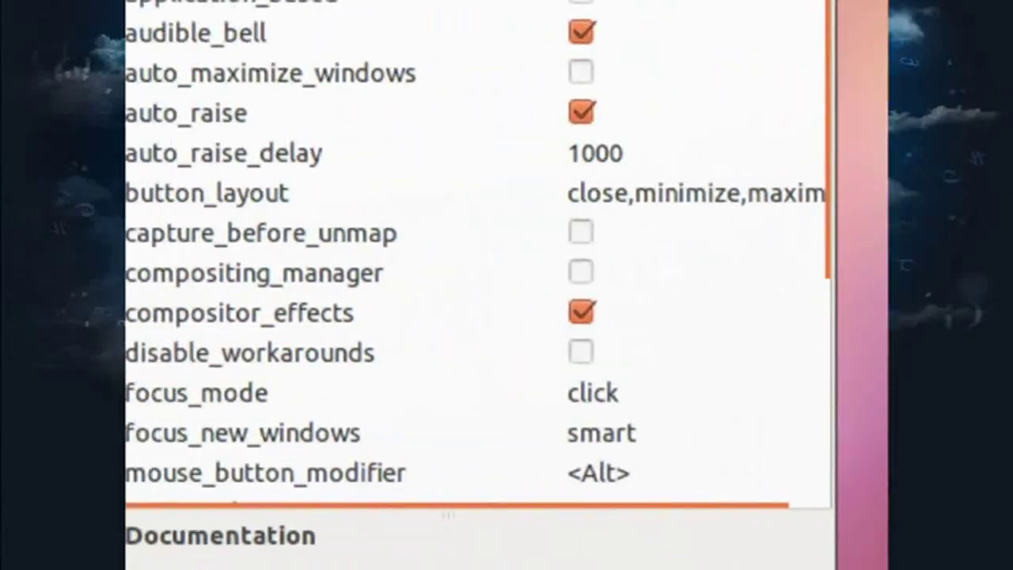
click(206, 193)
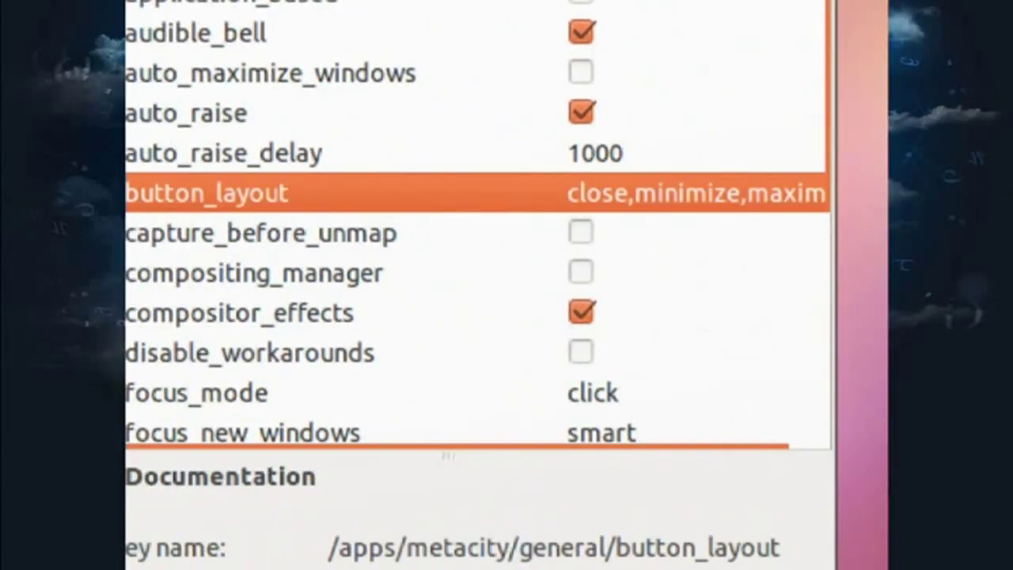
click(713, 193)
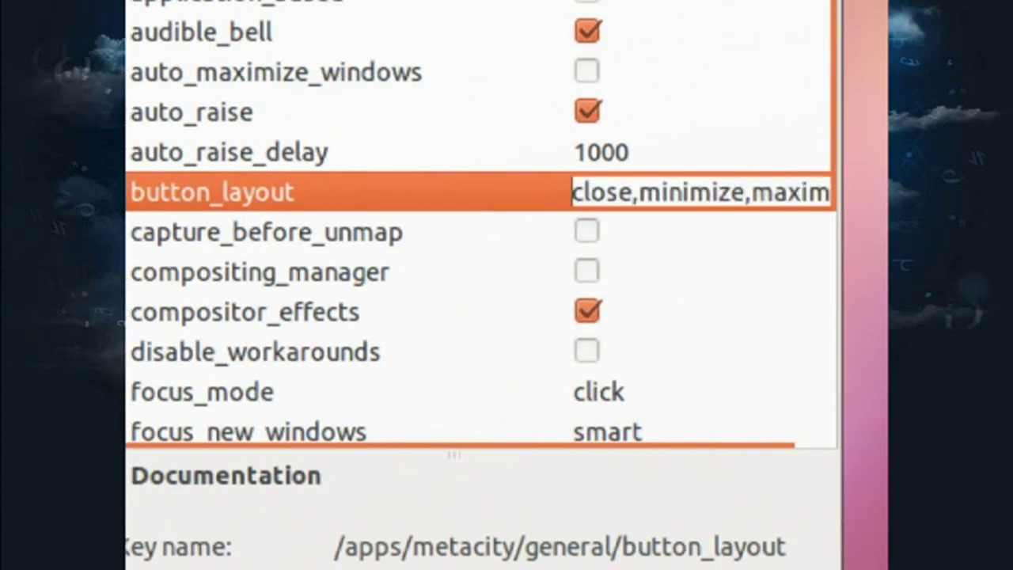
text(:)
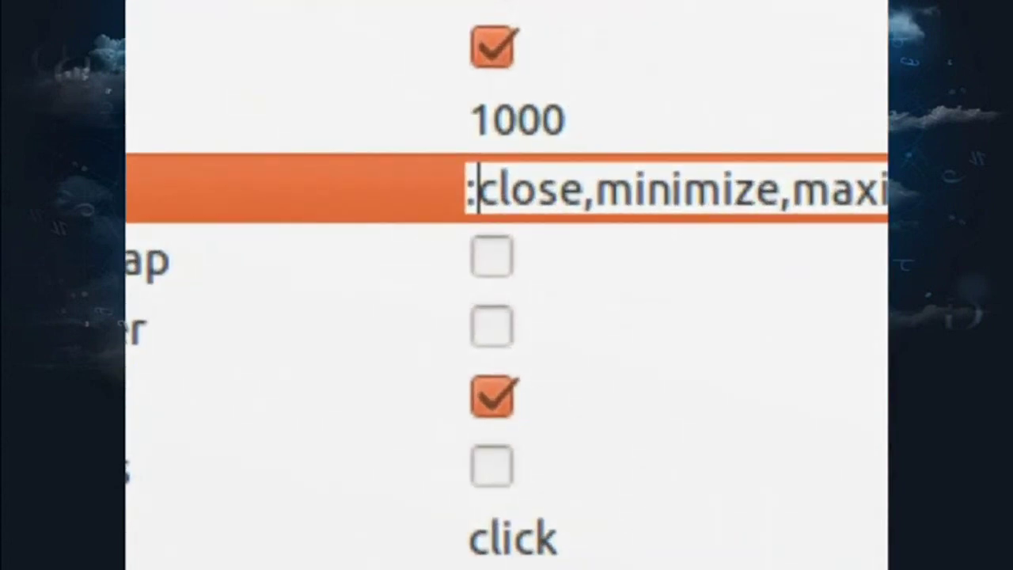
key(Right)
key(Home)
key(shift+Right)
key(shift+Right)
key(shift+Right)
key(shift+Right)
key(shift+Right)
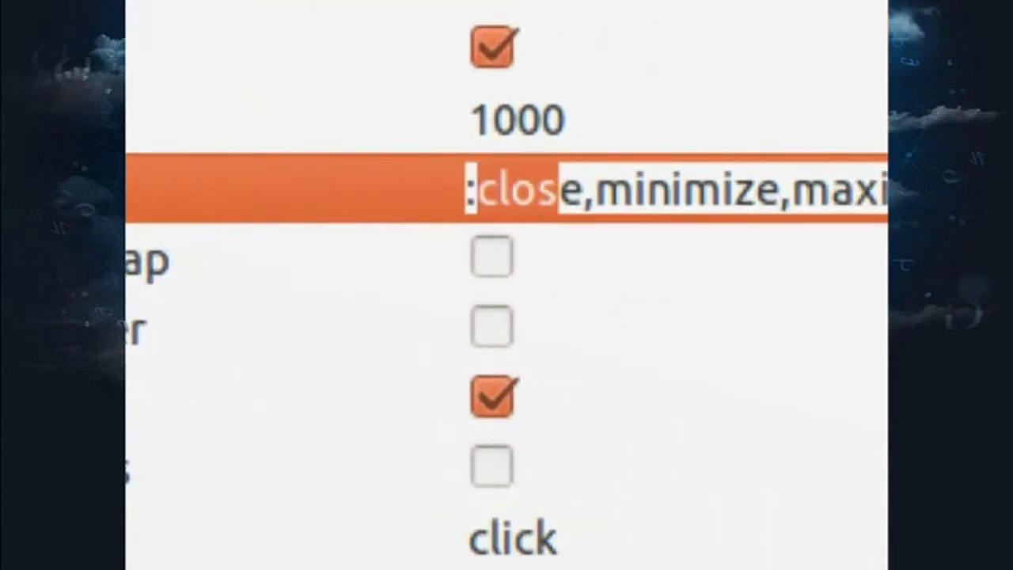
key(shift+Right)
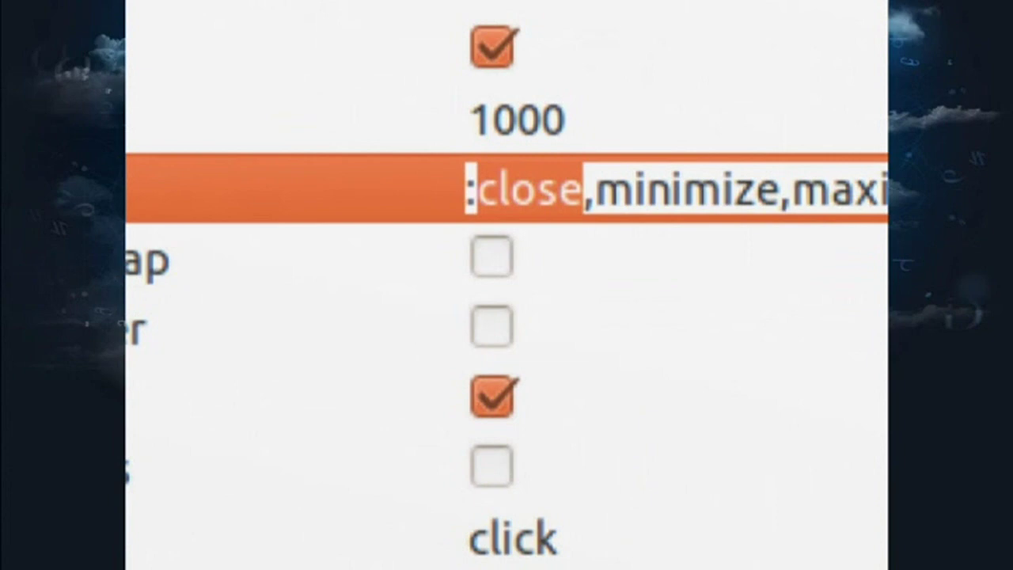
key(Delete)
key(Delete)
Append ',close' after maximize and add 'menu' before the colon.
key(Right)
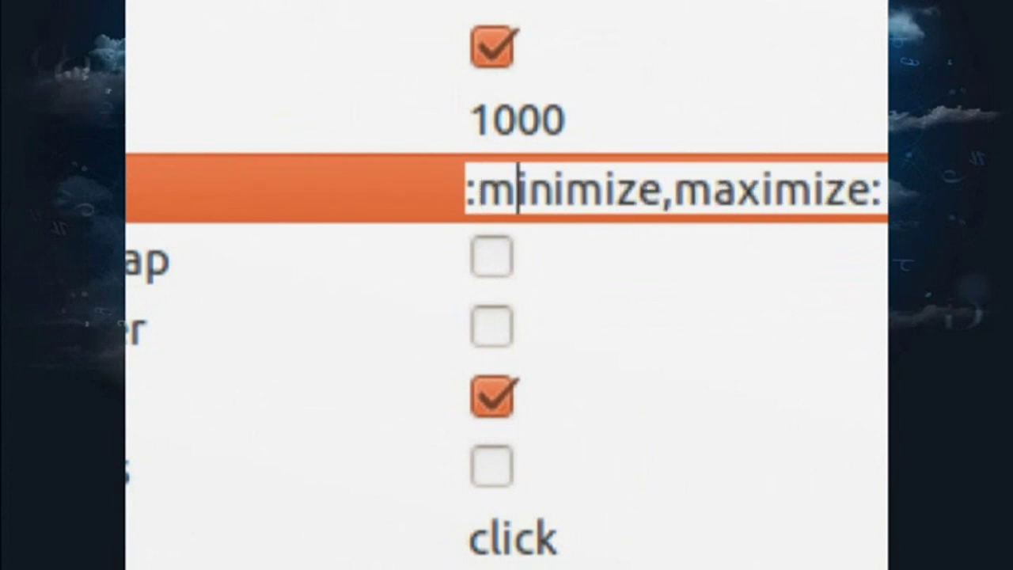
key(Right)
key(Right)
key(Right)
key(Right)
key(Right)
key(Right)
key(Right)
key(Right)
key(Right)
key(Right)
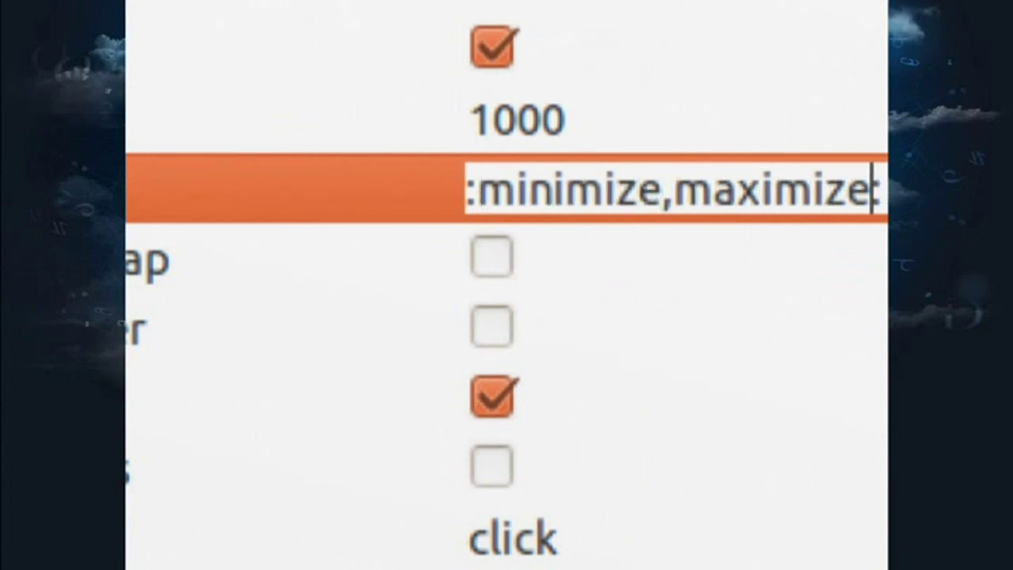
text(,clo)
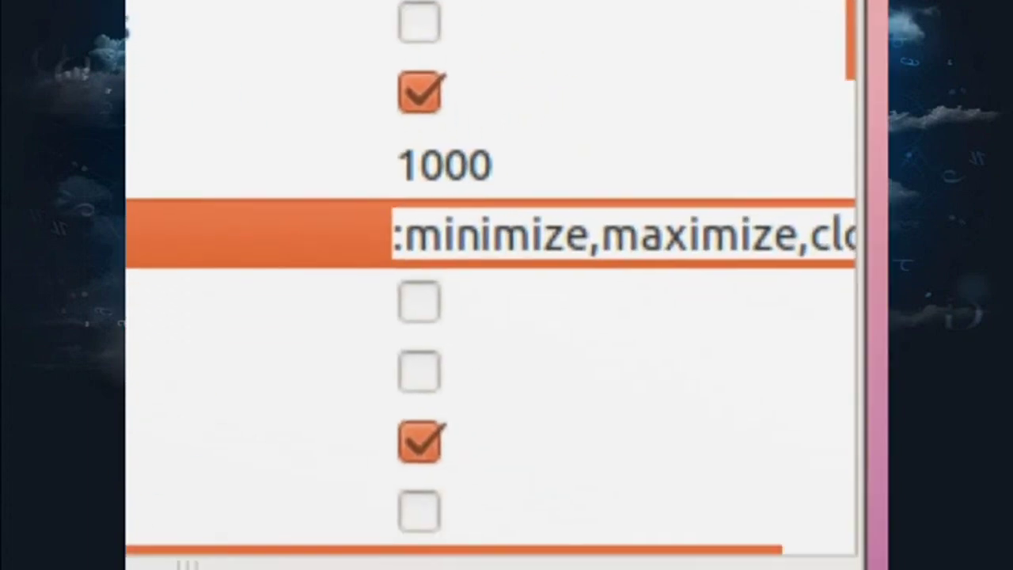
text(se)
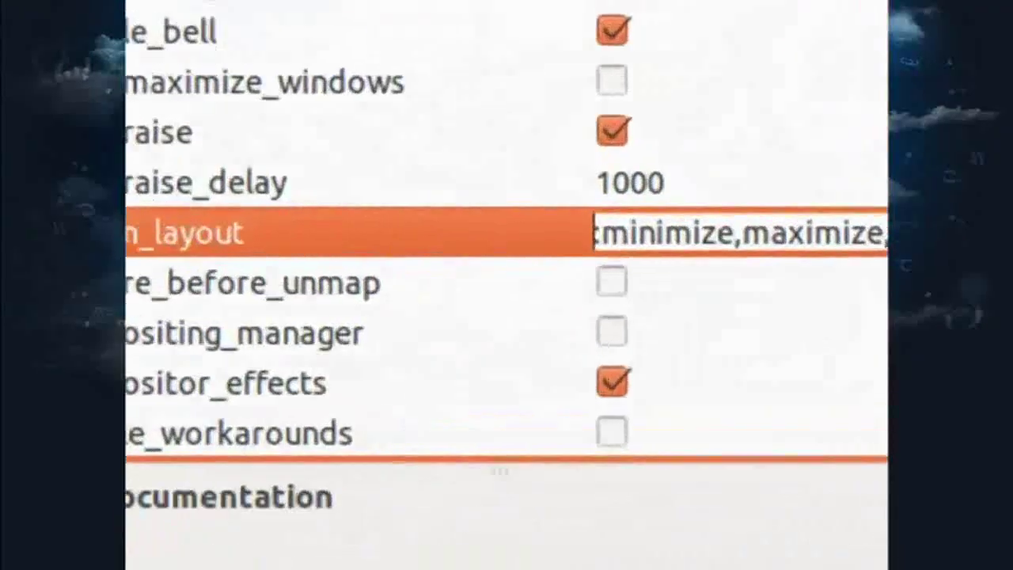
text(menu)
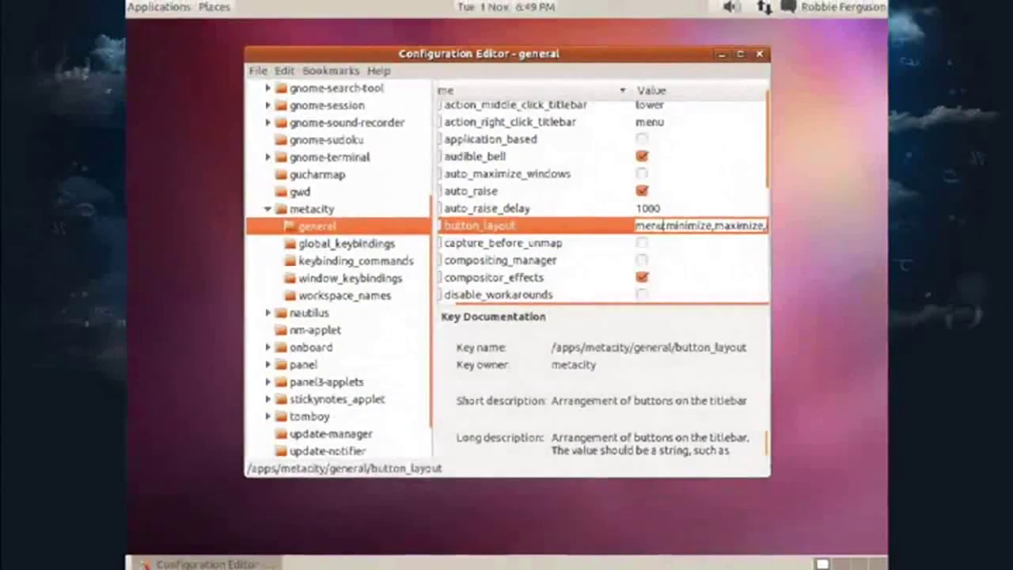
Commit button_layout as menu:minimize,maximize,close, test the Alt+Space window menu, and close the editor.
key(Return)
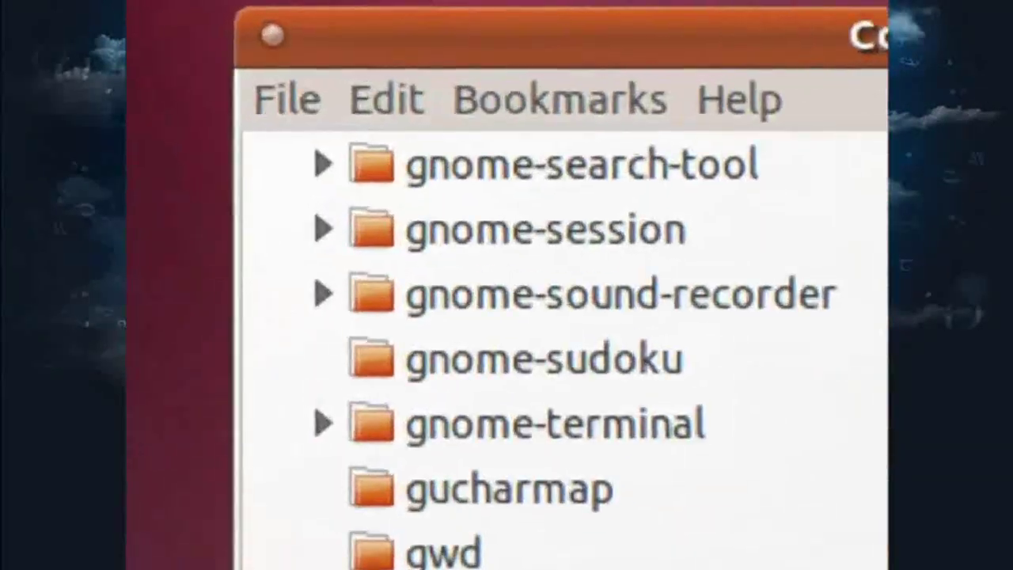
key(alt+space)
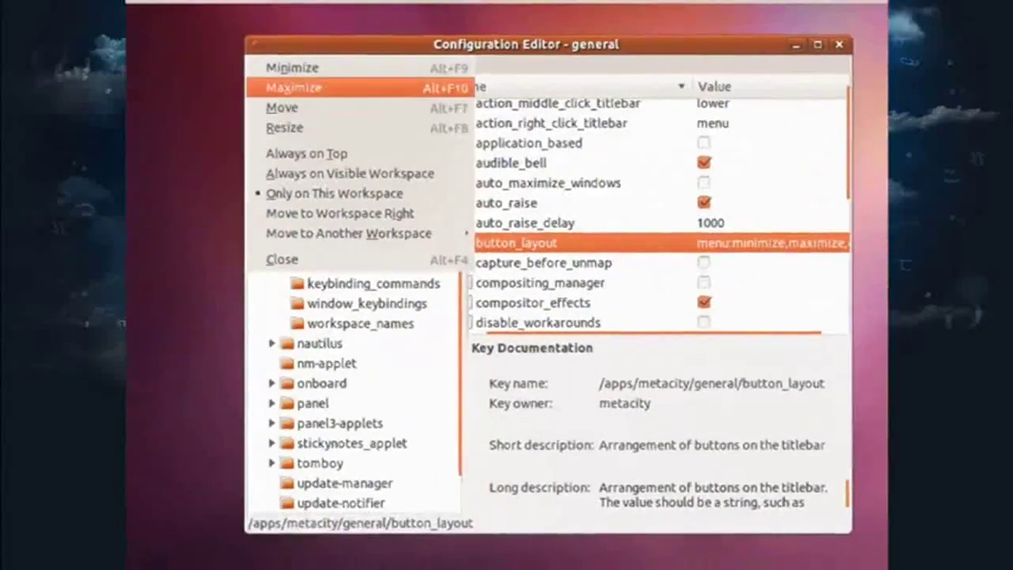
key(Escape)
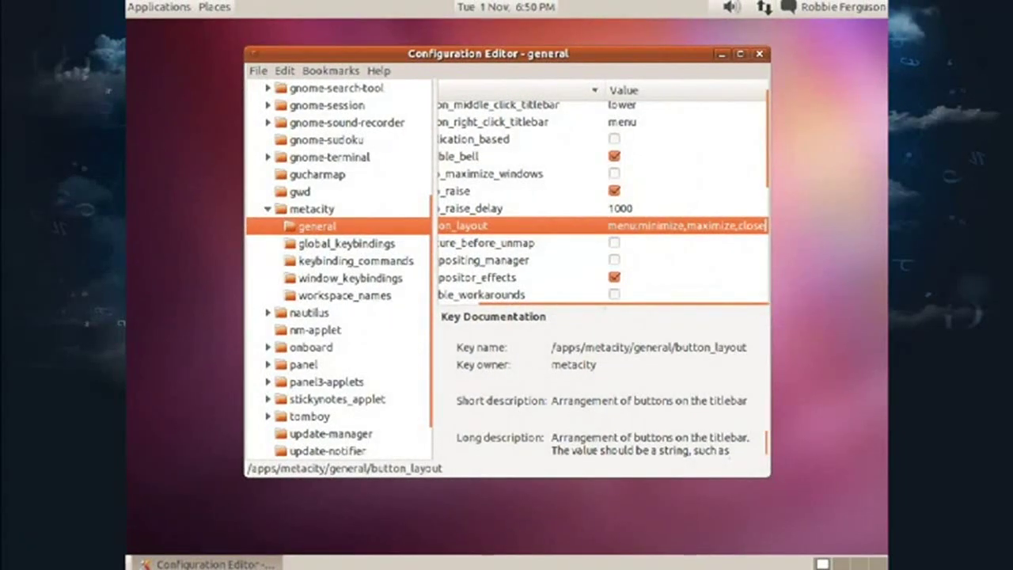
key(Return)
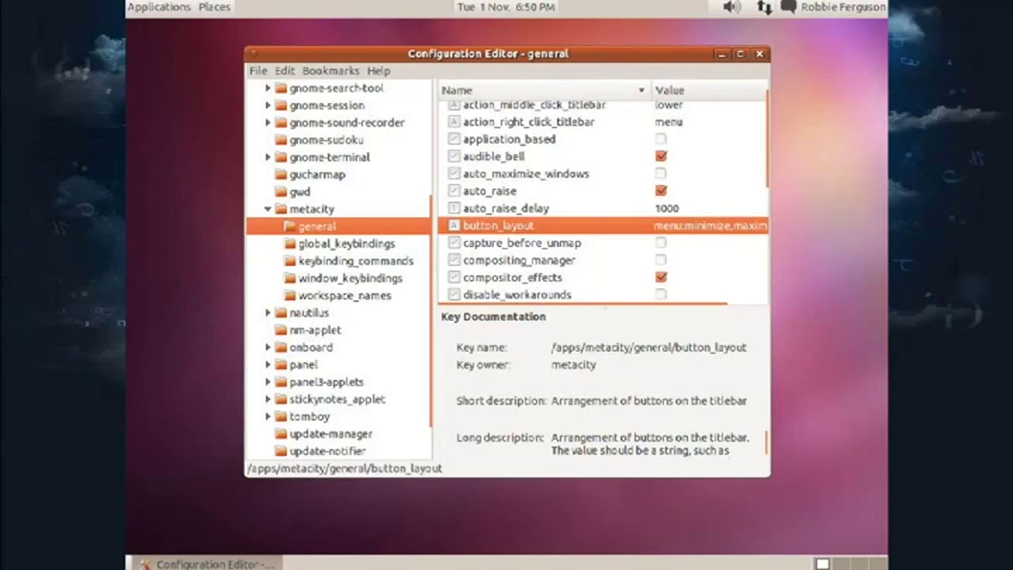
key(alt+F4)
Set the Momiji Dream autumn-leaves wallpaper in Appearance, then open the Home folder from Places.
right_click(437, 130)
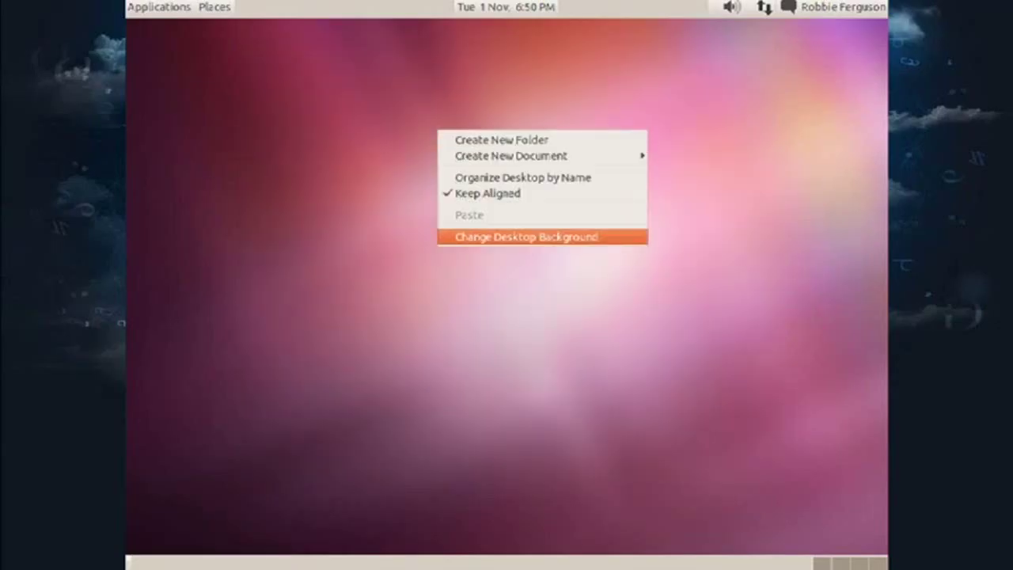
click(526, 236)
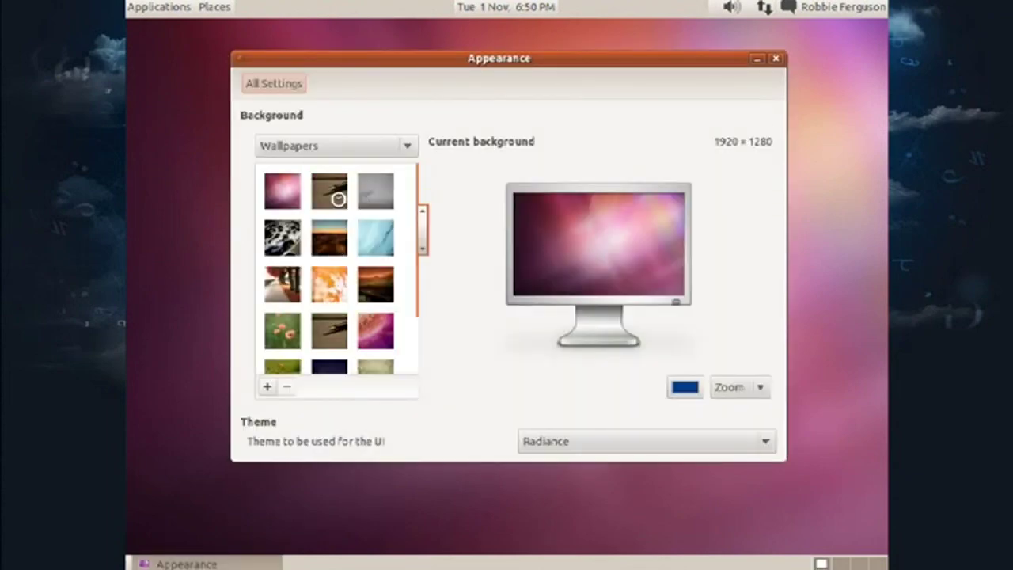
click(329, 284)
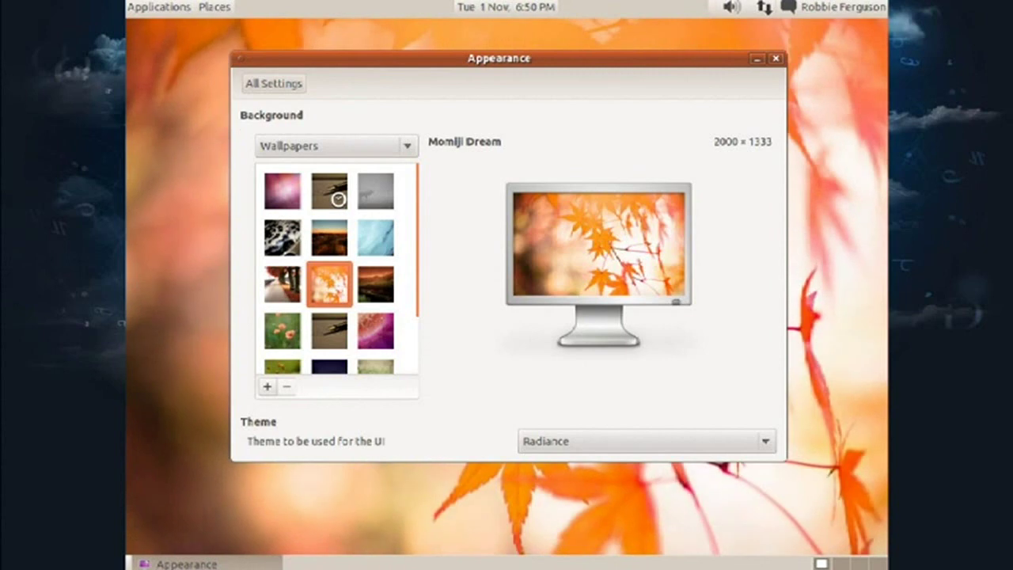
key(alt+F4)
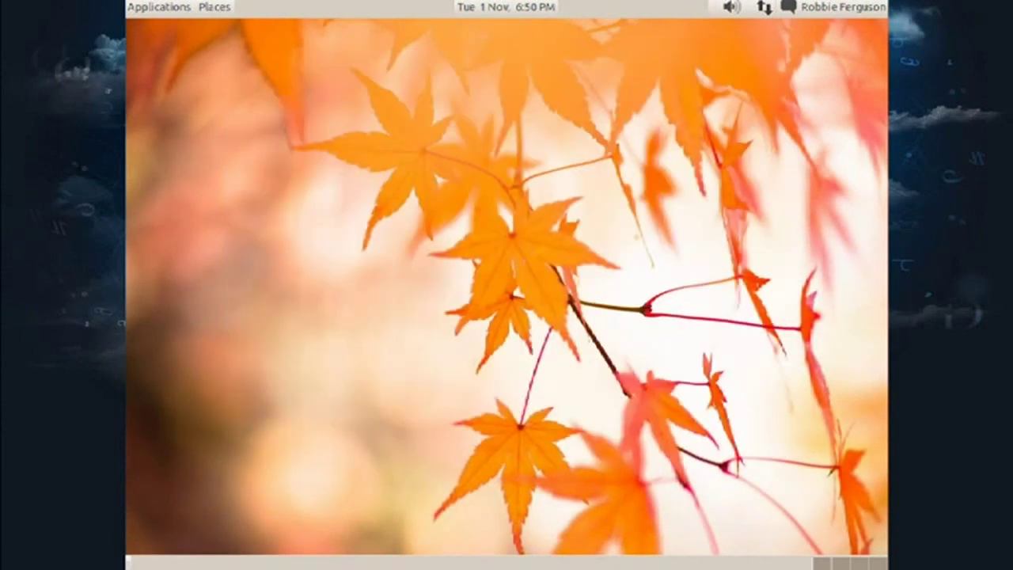
click(214, 6)
click(249, 31)
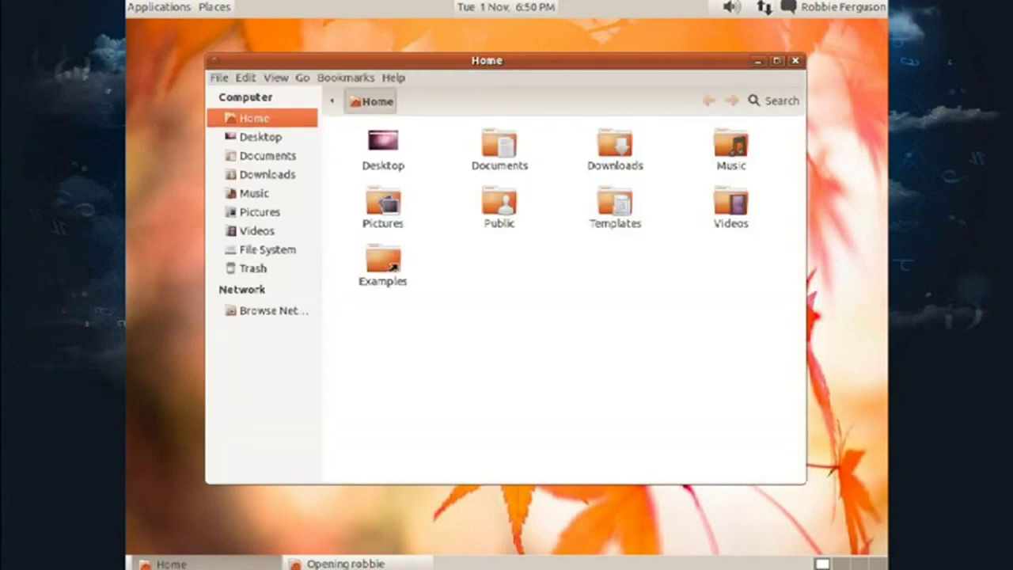
Launch Ubuntu Software Centre from the Applications menu.
click(159, 6)
mouse_move(170, 77)
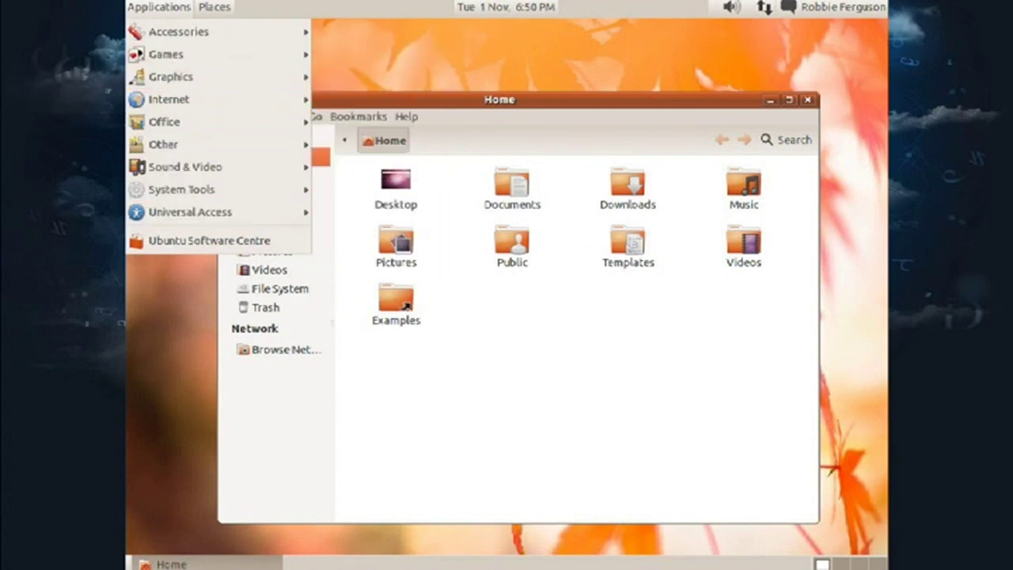
click(209, 240)
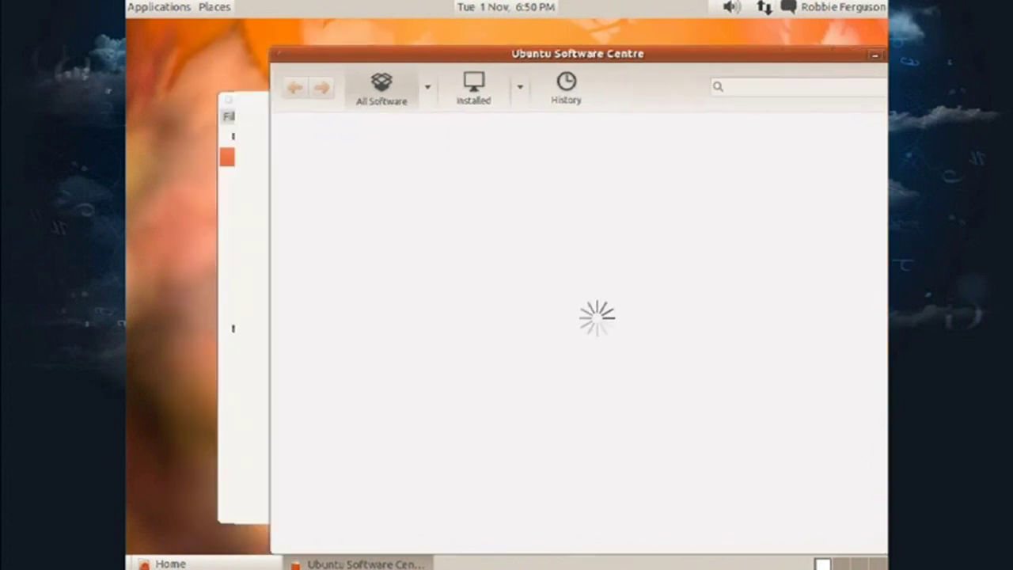
Open and dismiss the Applications and Places menus from the keyboard.
key(alt+F1)
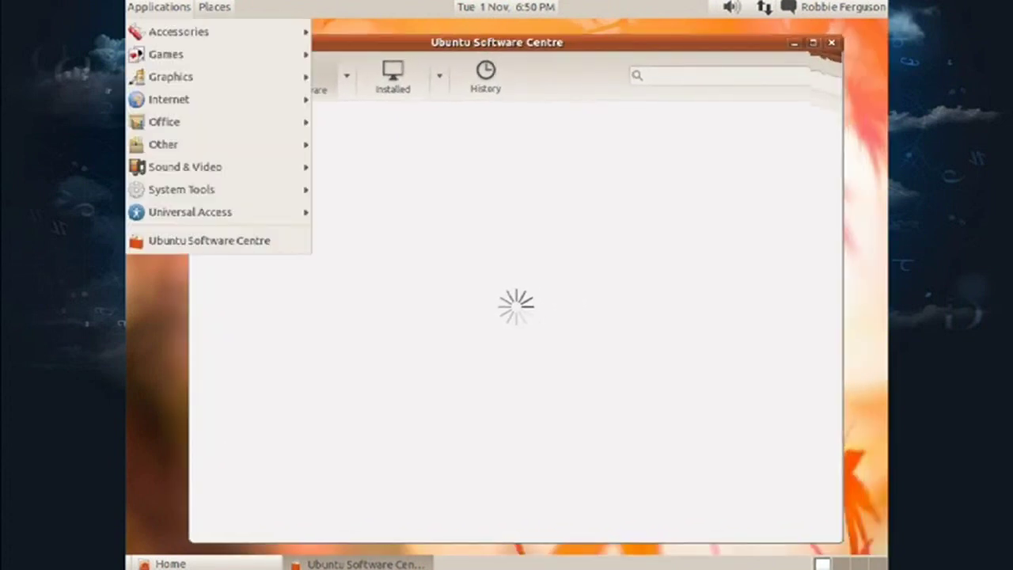
key(Escape)
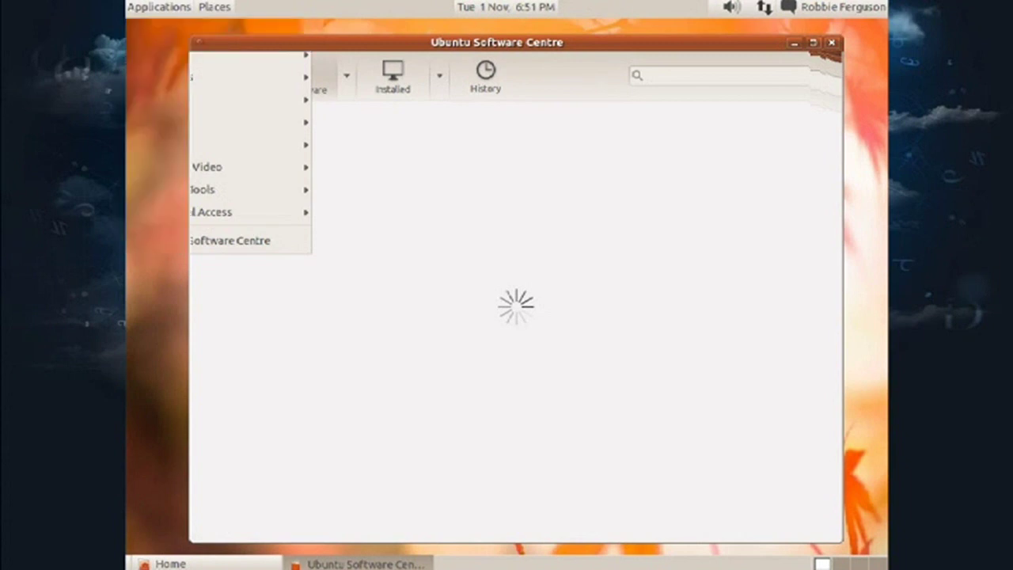
key(Right)
key(Escape)
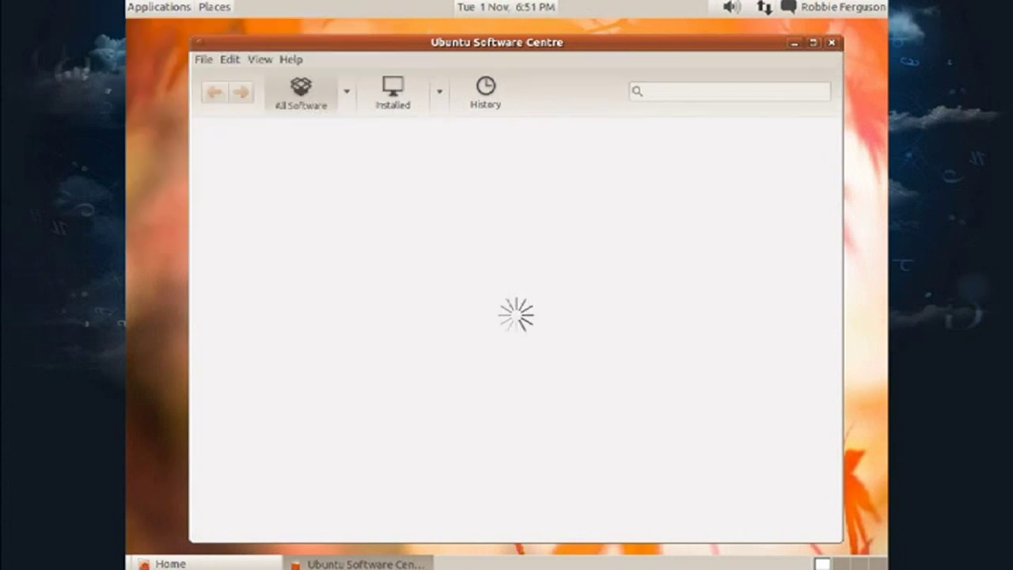
Open the user session menu from the name indicator at the top panel's right.
click(839, 7)
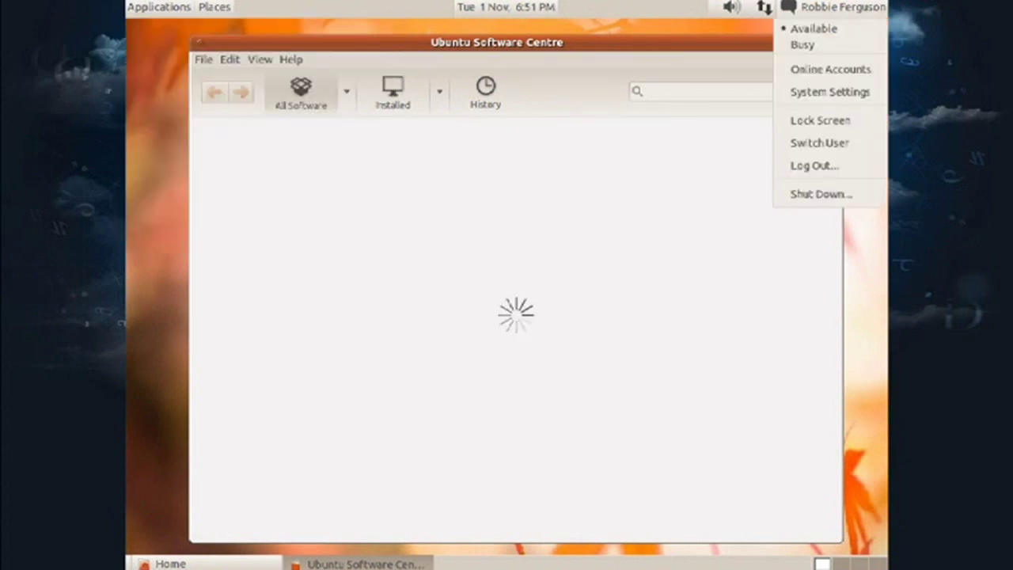